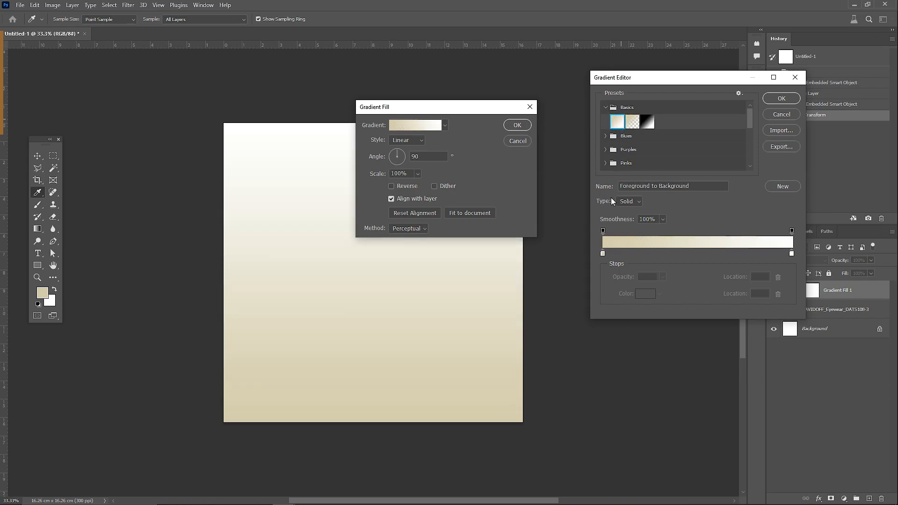
Step: Replace the gradient's beige starting stop with the copied dark navy colour, keeping white at the other end
double_click(602, 253)
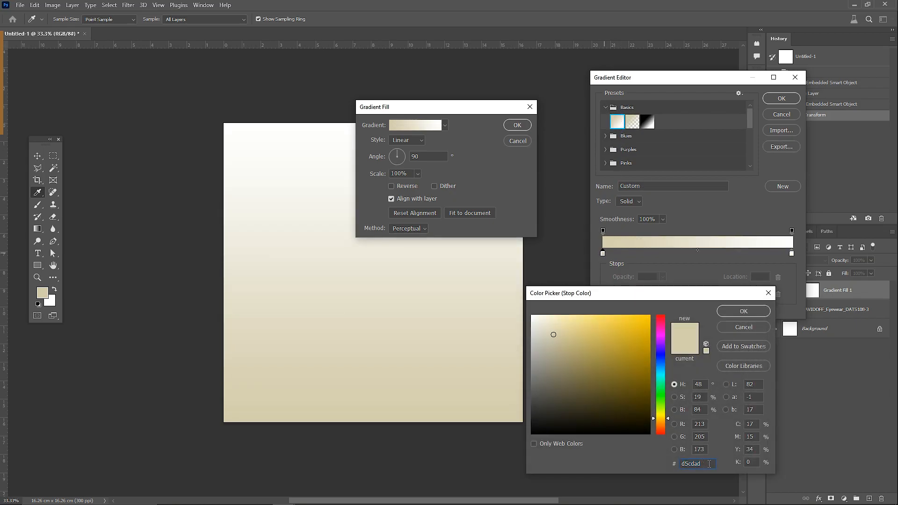
type("162240")
left_click(742, 311)
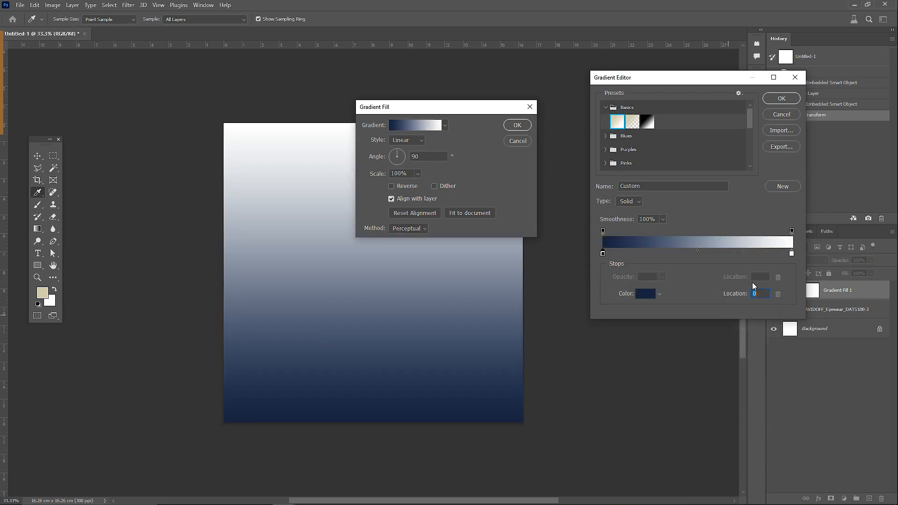
left_click(774, 102)
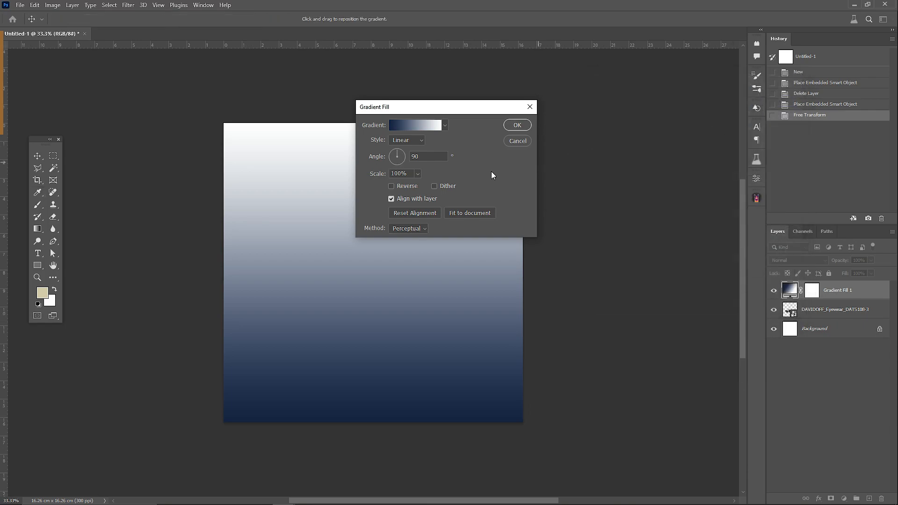
Step: Make the gradient fill radial and reversed, with white at the centre, and scale it to 190%
left_click(410, 142)
left_click(403, 156)
left_click(391, 187)
left_click(385, 174)
type("120")
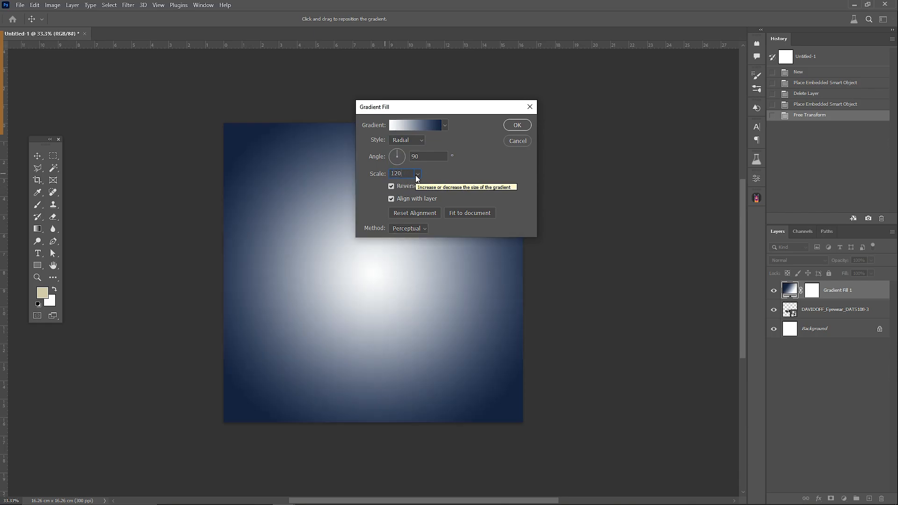
left_click(417, 175)
left_click_drag(417, 185, 422, 185)
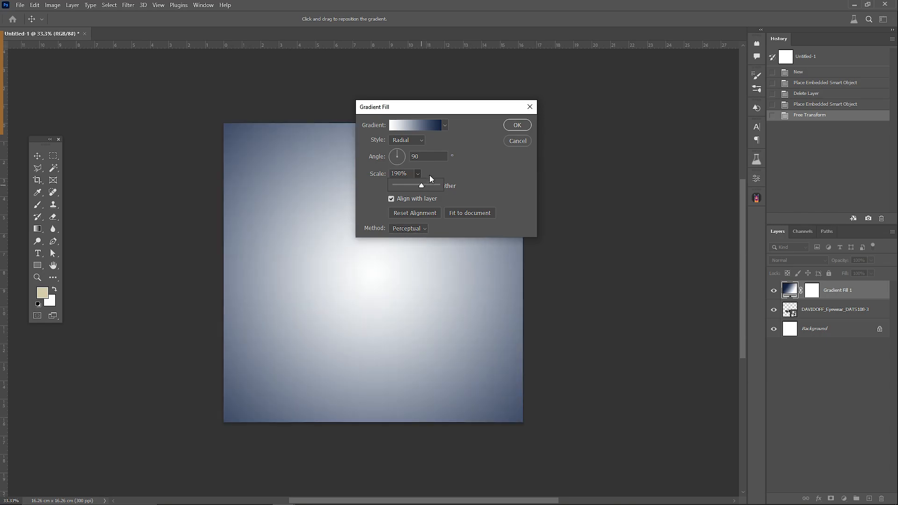
left_click(516, 125)
Step: Place the gradient fill layer beneath the sunglasses layer and shift the sunglasses slightly lower on the canvas
left_click_drag(791, 290, 795, 319)
left_click_drag(402, 282, 403, 294)
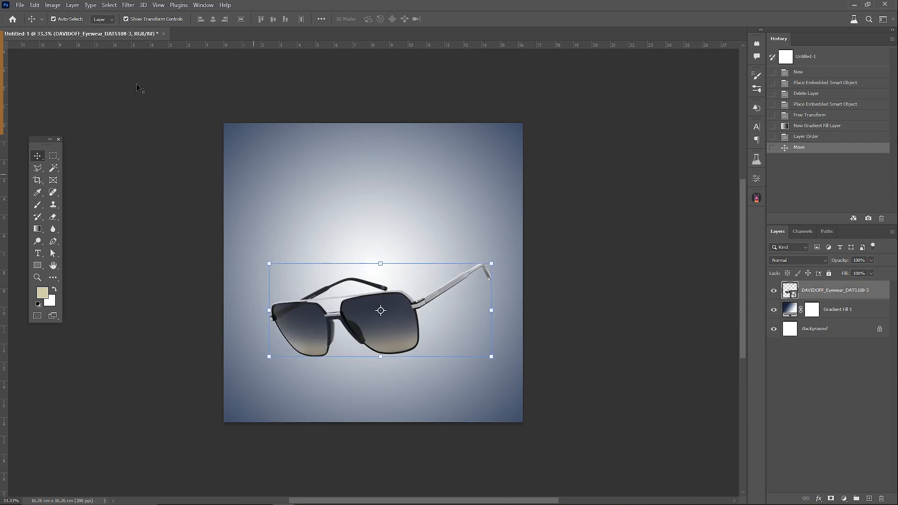
Step: Brighten the sunglasses layer slightly with a Brightness/Contrast adjustment
left_click(52, 4)
mouse_move(70, 30)
left_click(170, 28)
mouse_move(428, 155)
left_mouse_down()
mouse_move(433, 180)
mouse_move(430, 156)
left_mouse_up()
left_click(497, 147)
Step: Rotate the sunglasses slightly counterclockwise and reposition them in the lower half of the canvas
key("v")
left_click_drag(414, 313, 414, 316)
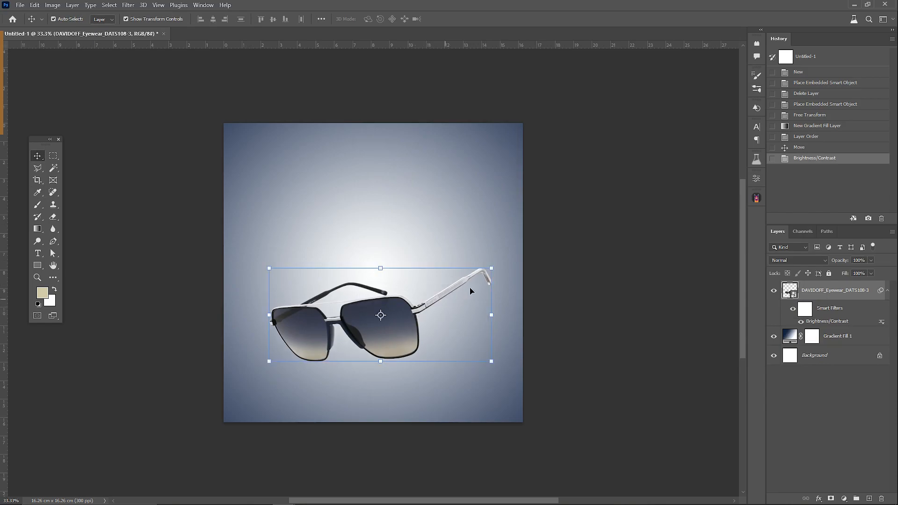
mouse_move(496, 264)
left_mouse_down()
mouse_move(484, 269)
mouse_move(495, 266)
left_mouse_up()
key("Return")
left_click_drag(424, 298, 435, 296)
Step: Create a new layer beneath the sunglasses and paint one soft black brush dab under the left lens
key("b")
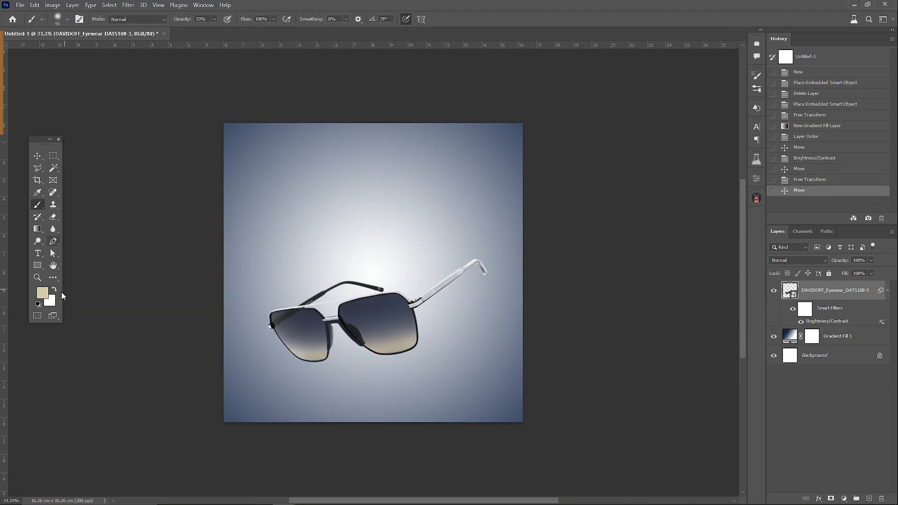
key("d")
left_click(870, 499)
left_click_drag(804, 290, 807, 332)
right_click(379, 289)
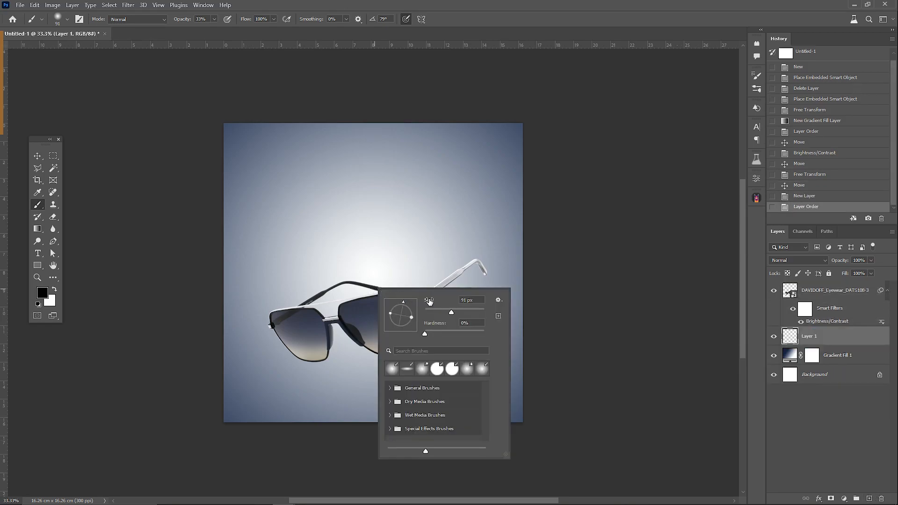
mouse_move(411, 304)
left_mouse_down()
mouse_move(419, 315)
mouse_move(400, 311)
left_mouse_up()
left_click(311, 370)
Step: Transform the black dab into a flat, wide ellipse lying just below the left lens as a shadow
scroll(304, 403, "up", 1)
scroll(307, 383, "up", 3)
left_click(40, 158)
left_click_drag(330, 313, 331, 330)
mouse_move(469, 356)
left_mouse_down()
mouse_move(484, 356)
mouse_move(469, 355)
left_mouse_up()
left_click_drag(369, 345, 367, 346)
key("Return")
Step: Duplicate the shadow twice in succession, shrinking each copy about its centre, the second one to about 46%
key("ctrl+j")
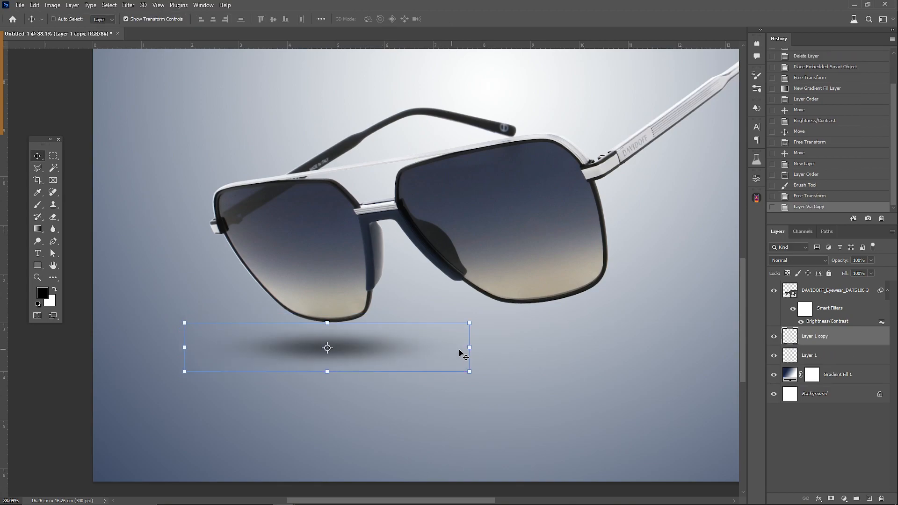
left_click_drag(469, 347, 423, 347)
key("Return")
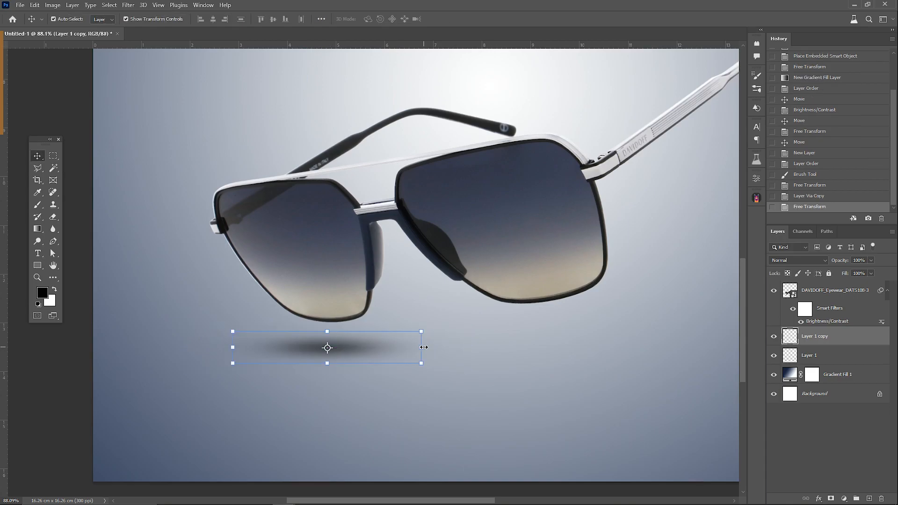
key("ctrl+j")
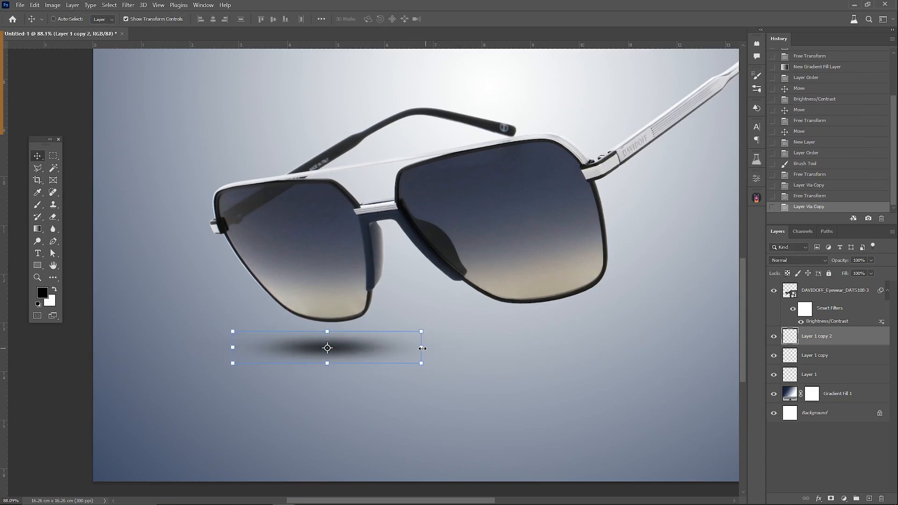
key("ctrl+t")
left_click_drag(421, 347, 372, 348)
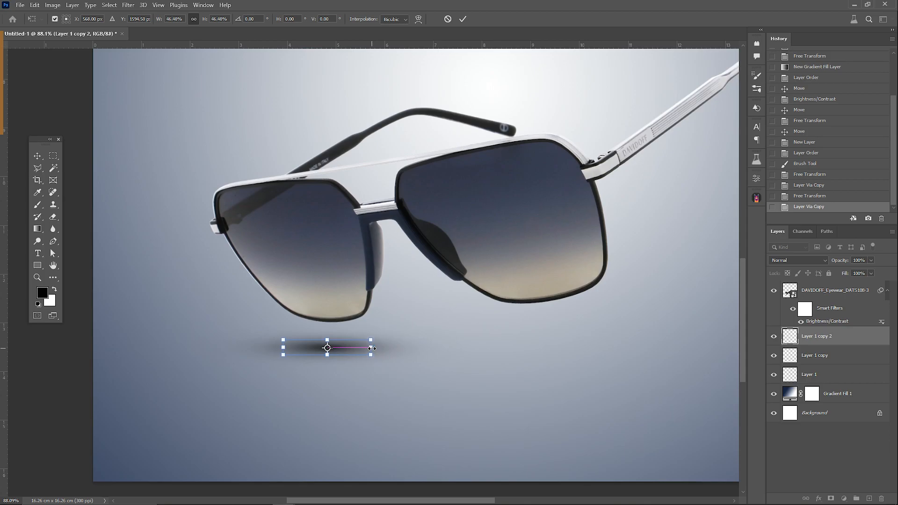
key("Return")
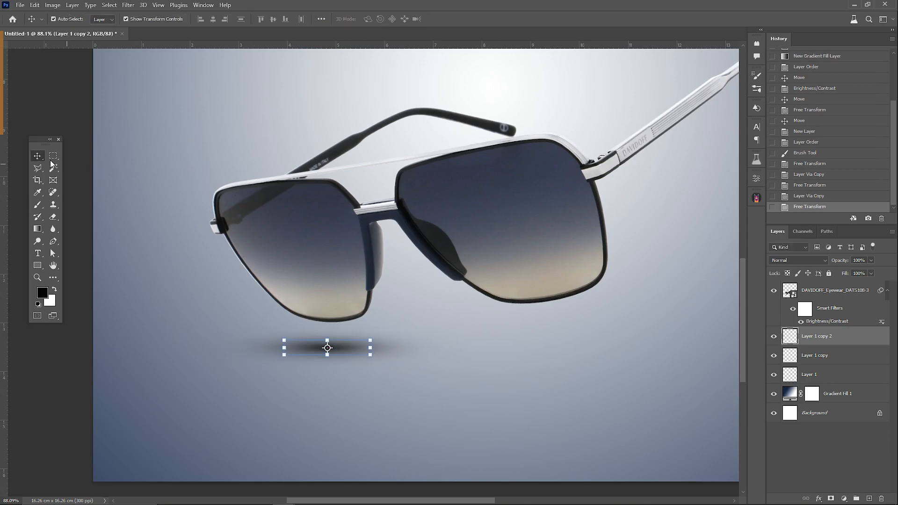
Step: Merge the three shadow layers into one and set the merged layer's opacity to 80%
left_click(832, 375)
left_click(823, 347, "shift")
right_click(824, 347)
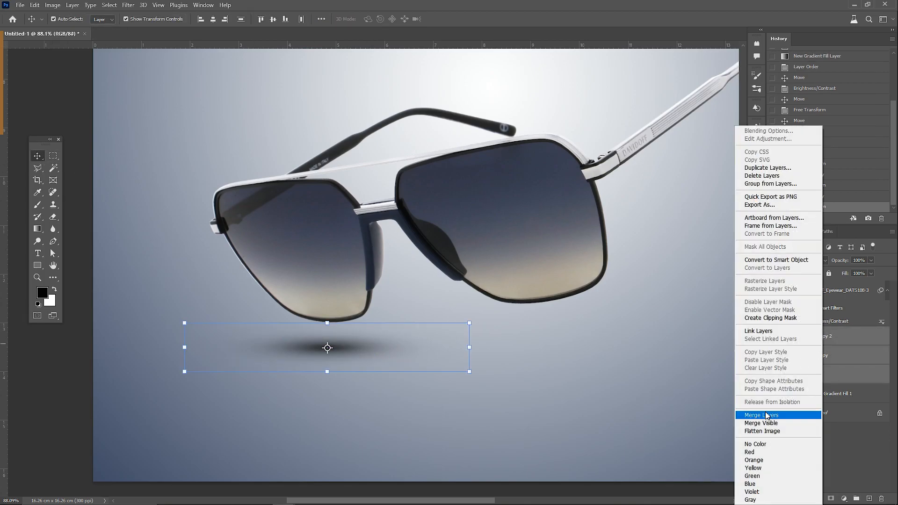
left_click(807, 415)
left_click_drag(849, 272, 862, 271)
left_click(824, 342)
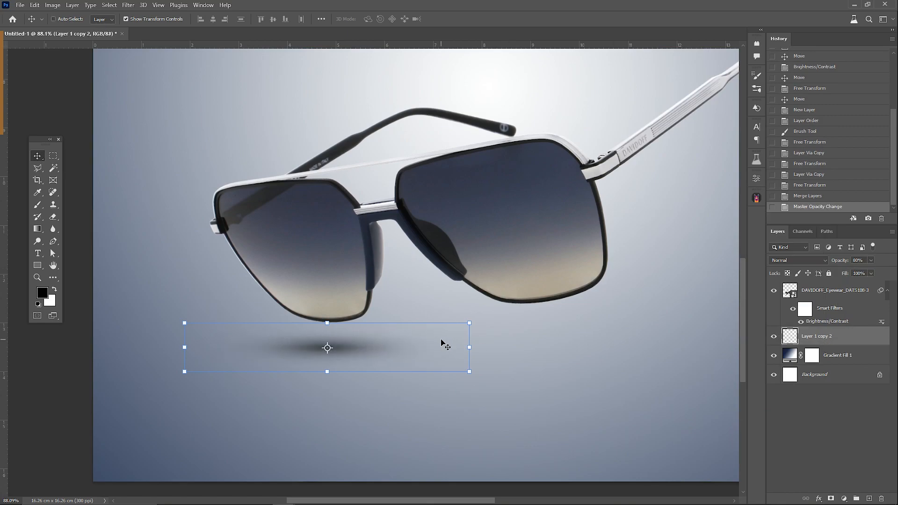
Step: Duplicate the merged shadow, place the copy under the right lens and lower its opacity to 51%
key("ctrl+j")
left_click_drag(428, 350, 582, 347)
key("Return")
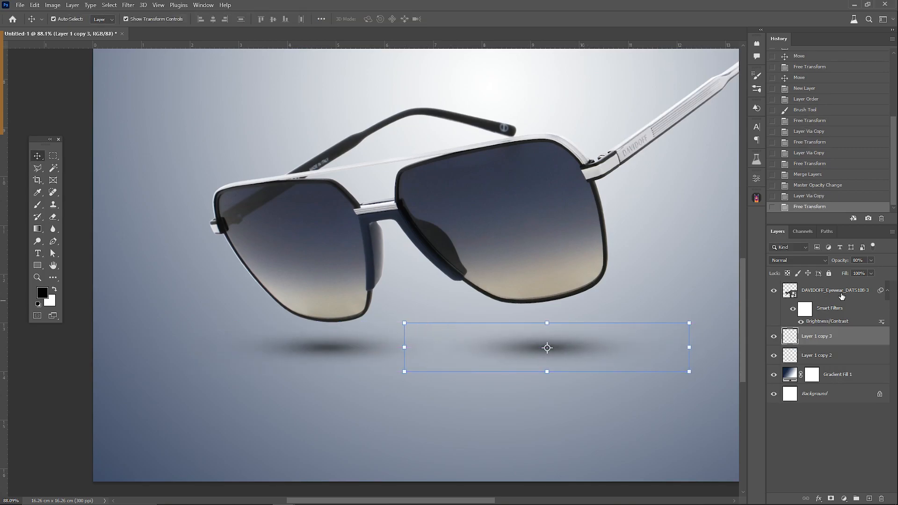
left_click(859, 270)
left_click_drag(559, 343, 552, 342)
key("Return")
Step: Widen the right lens's shadow symmetrically to about 134% while keeping its height
left_click(38, 277)
left_click_drag(465, 243, 421, 270)
left_click(489, 287)
left_click(468, 286)
key("ctrl+t")
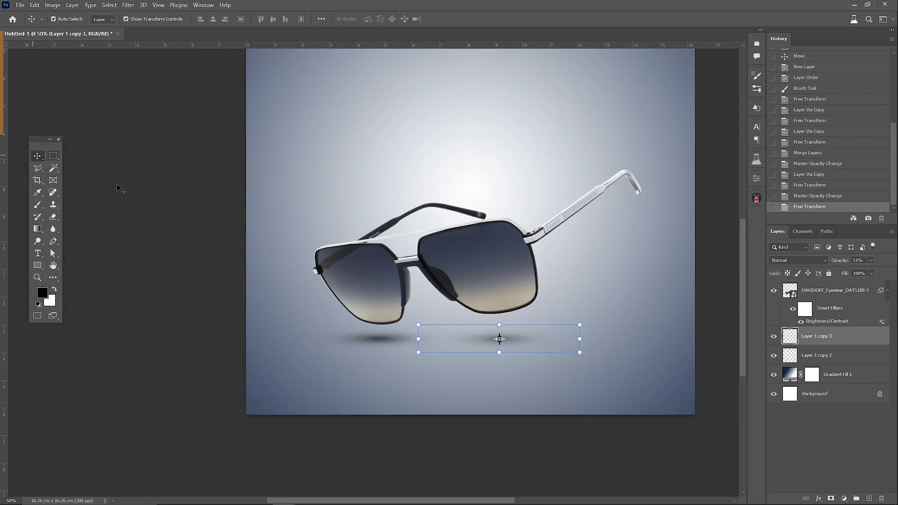
left_click_drag(582, 338, 606, 338)
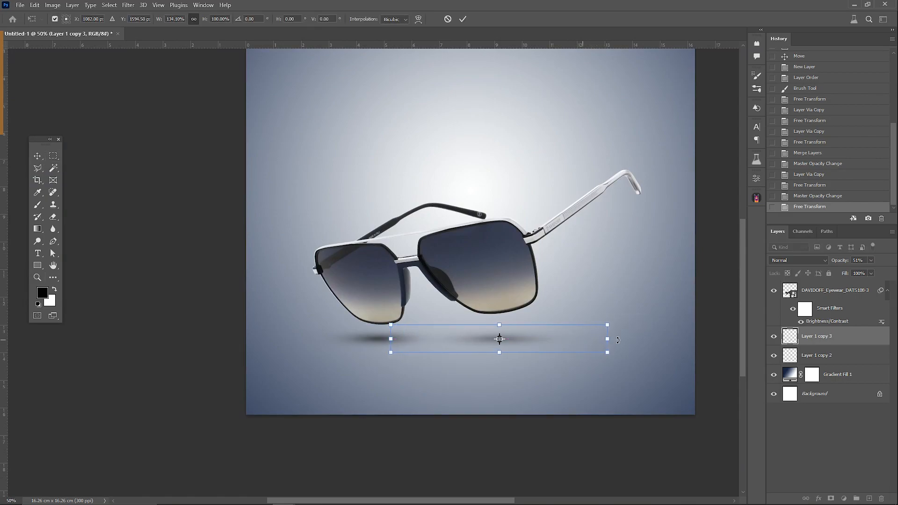
key("Return")
Step: Widen the left lens's shadow to about 113% and nudge it slightly to the left
left_click(790, 356)
left_click_drag(461, 338, 471, 339)
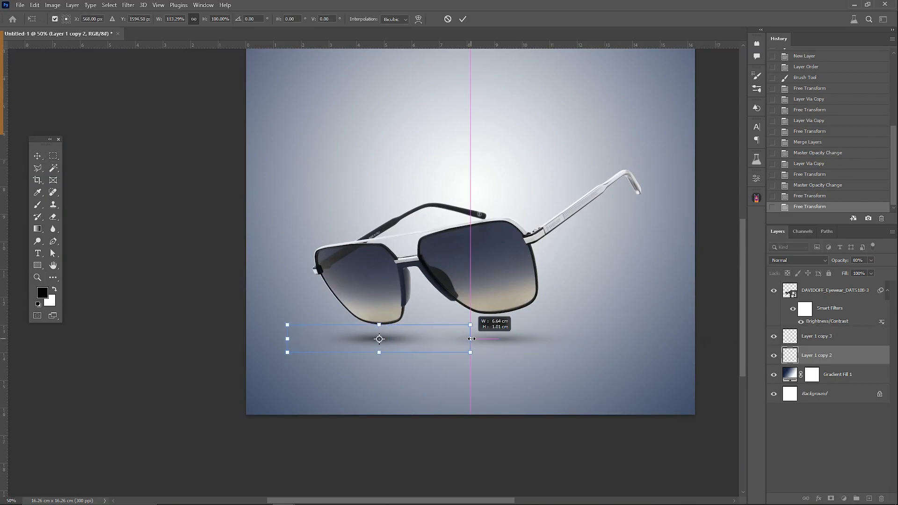
left_click_drag(411, 337, 417, 337)
key("Return")
key("shift+Left")
Step: Set the left shadow's opacity to 65% and fine-tune the right shadow's opacity
type("65")
left_click(823, 336)
left_click_drag(840, 260, 842, 262)
left_click(714, 192)
scroll(547, 240, "down", 4)
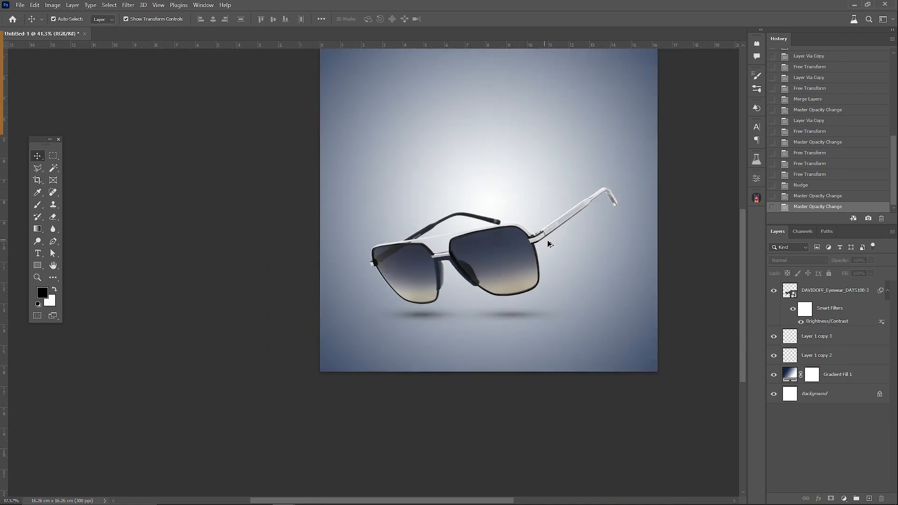
scroll(570, 286, "up", 5)
scroll(496, 286, "right", 5)
scroll(480, 285, "up", 1)
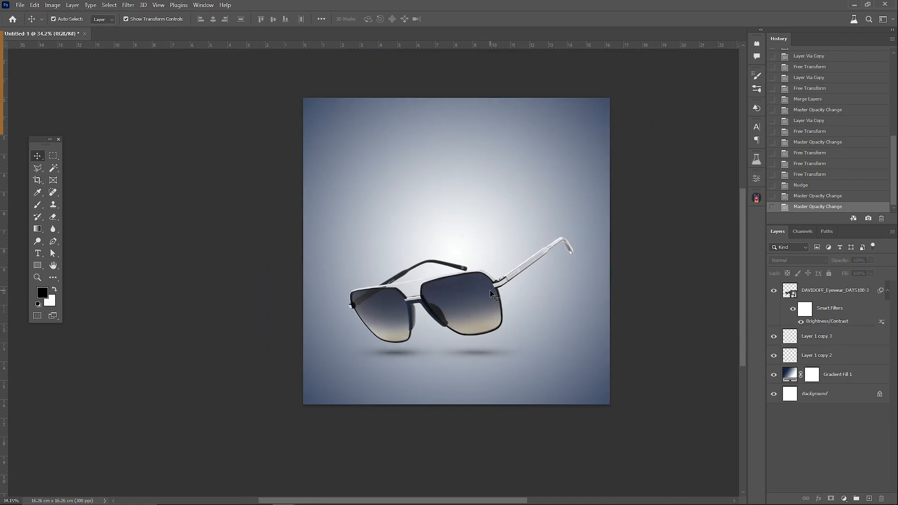
Step: Draw a rectangle of about 9.5 by 9.75 cm over the sunglasses, with white fill and no stroke
key("u")
left_click_drag(350, 137, 529, 321)
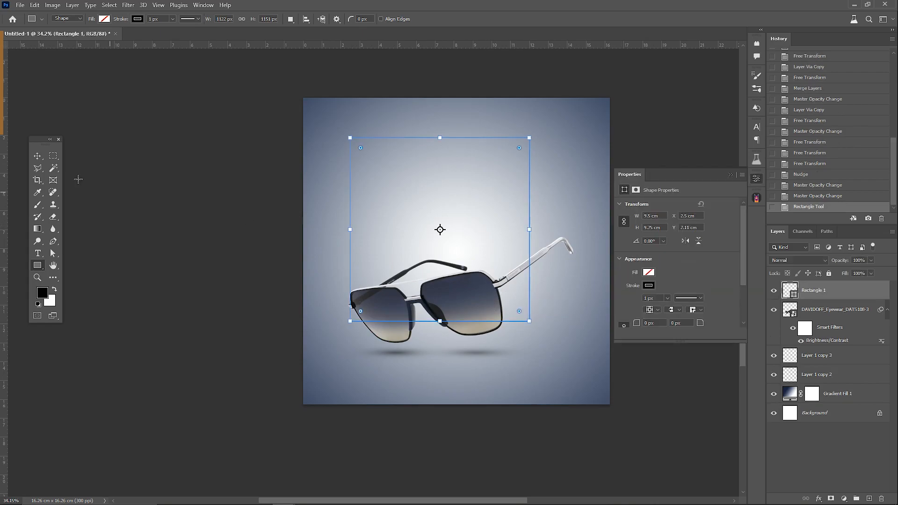
left_click(649, 286)
left_click(629, 304)
left_click(649, 273)
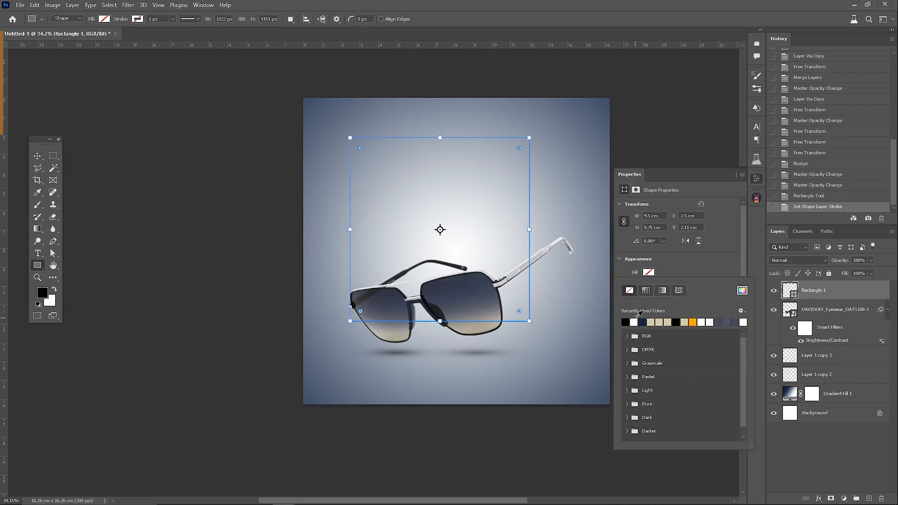
left_click(633, 322)
Step: Round the rectangle's corners to 0.75 cm, then reset the top-right and bottom-right corner radii to 0
left_click_drag(519, 149, 516, 152)
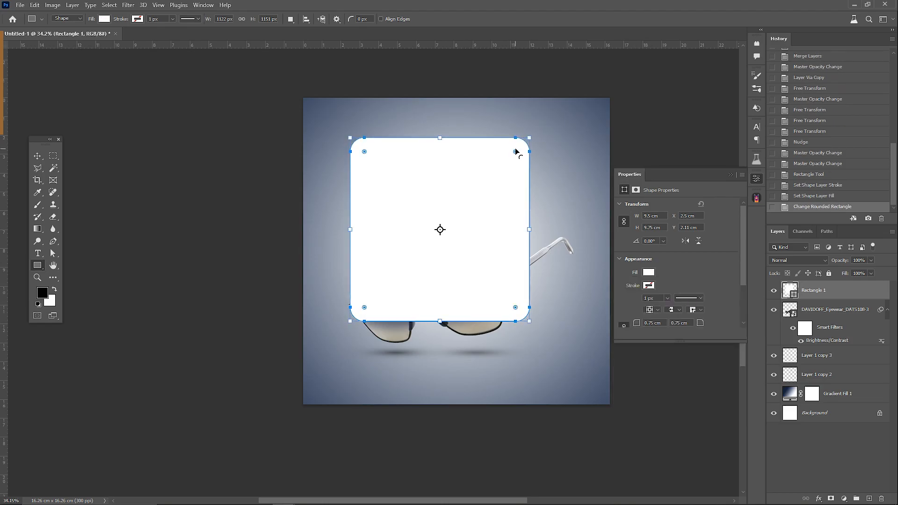
scroll(655, 291, "down", 2)
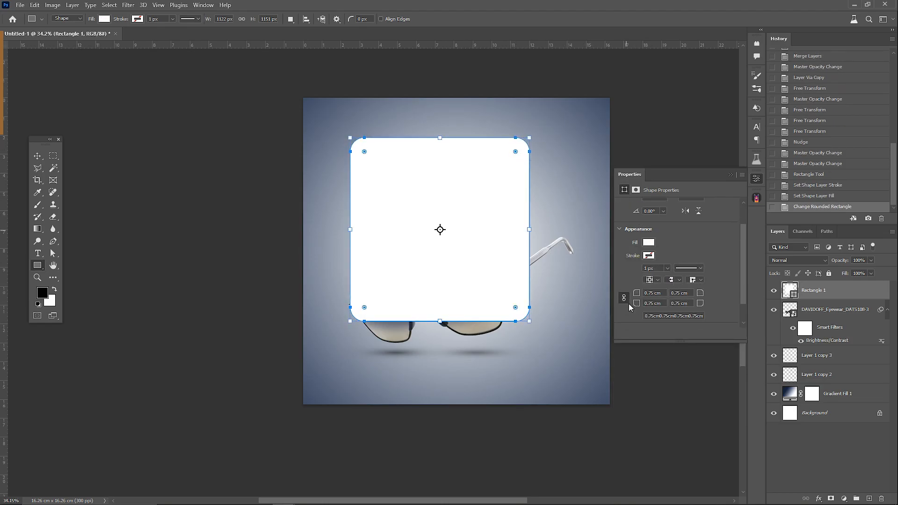
double_click(679, 295)
type("0")
key("Return")
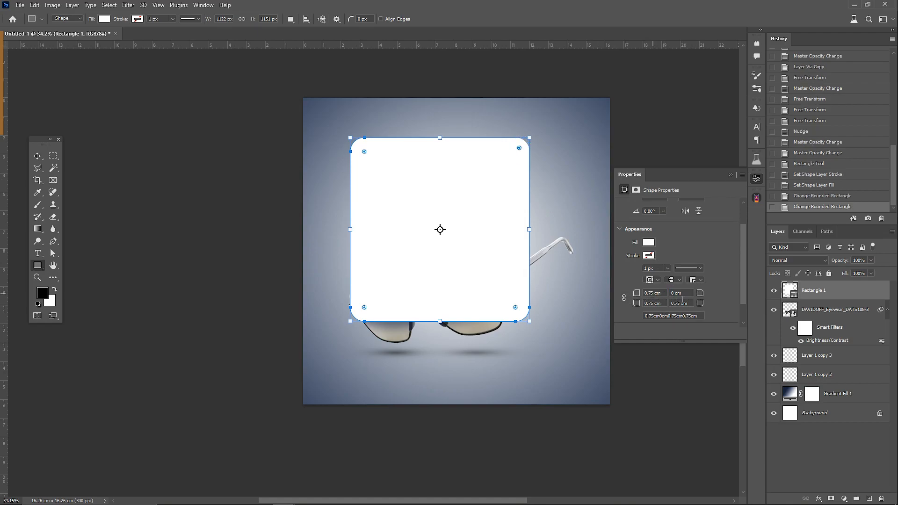
left_click(678, 303)
type("0")
key("Return")
Step: Shift the white rectangle to the right so it is roughly centred and place its layer beneath the sunglasses
left_click(38, 156)
left_click_drag(426, 217, 445, 206)
left_click_drag(804, 294, 806, 348)
left_click(729, 175)
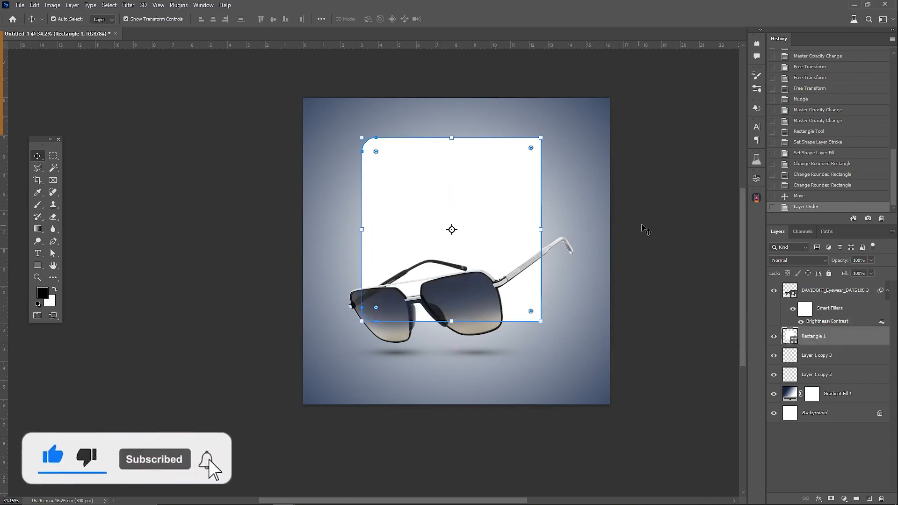
Step: Narrow the white rectangle from its right side to about 92% width
left_click(644, 229)
scroll(455, 263, "up", 6)
left_click(515, 240)
key("ctrl+t")
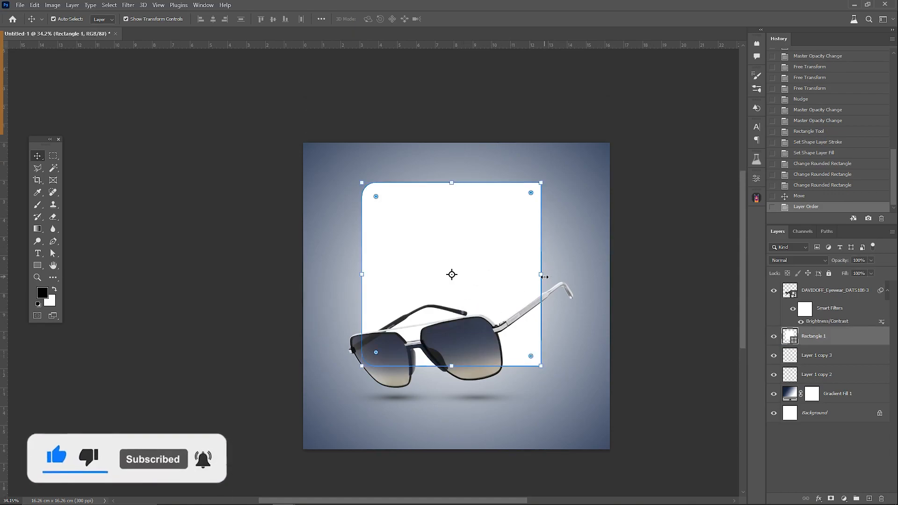
left_click_drag(541, 274, 528, 275)
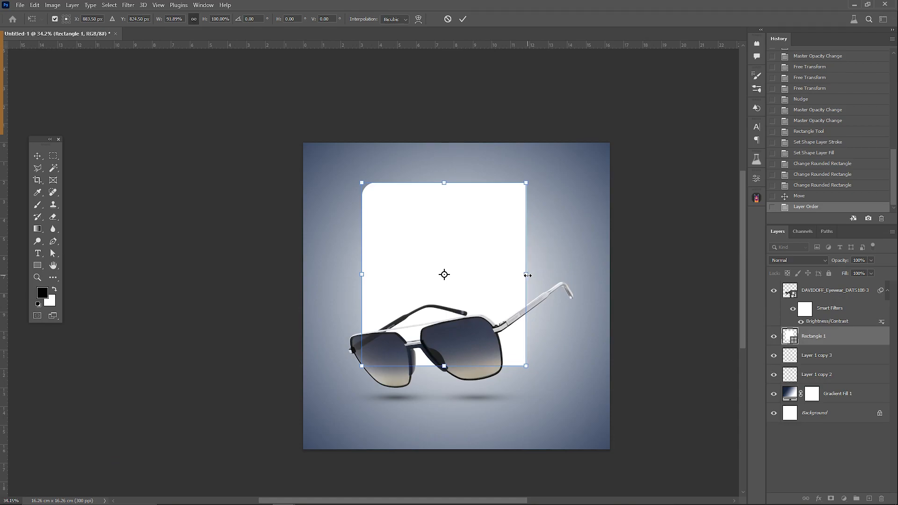
key("Return")
Step: Reduce the rectangle layer's fill opacity to 10%
left_click(845, 274)
type("10")
key("Return")
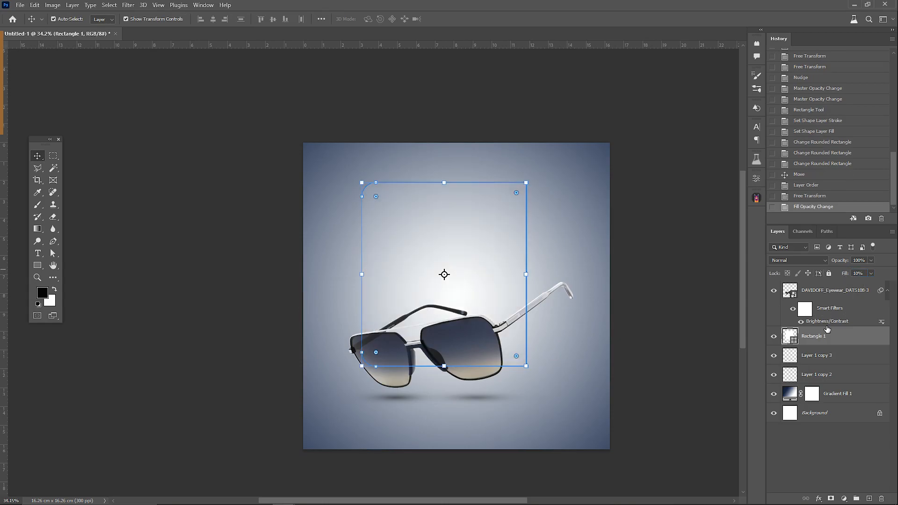
Step: Open the rectangle's blending options and enable a Stroke effect on it
right_click(830, 340)
left_click(767, 131)
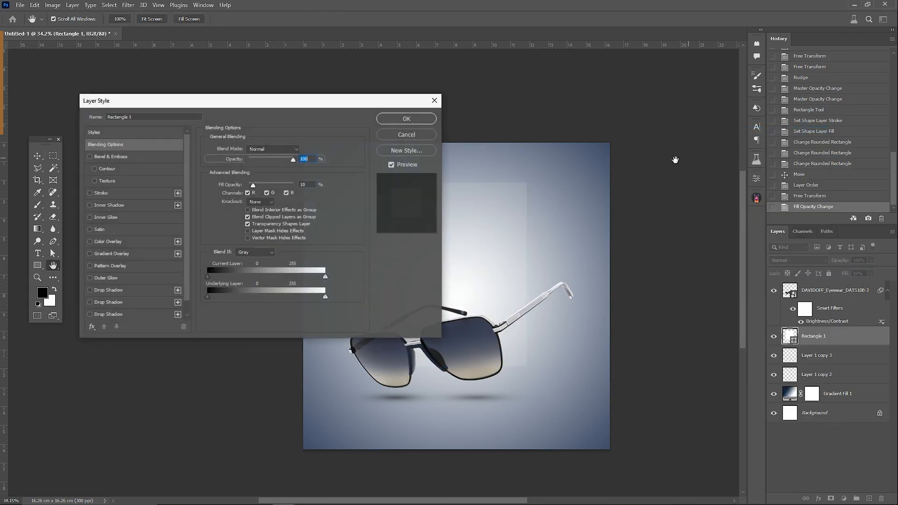
left_click_drag(267, 104, 714, 100)
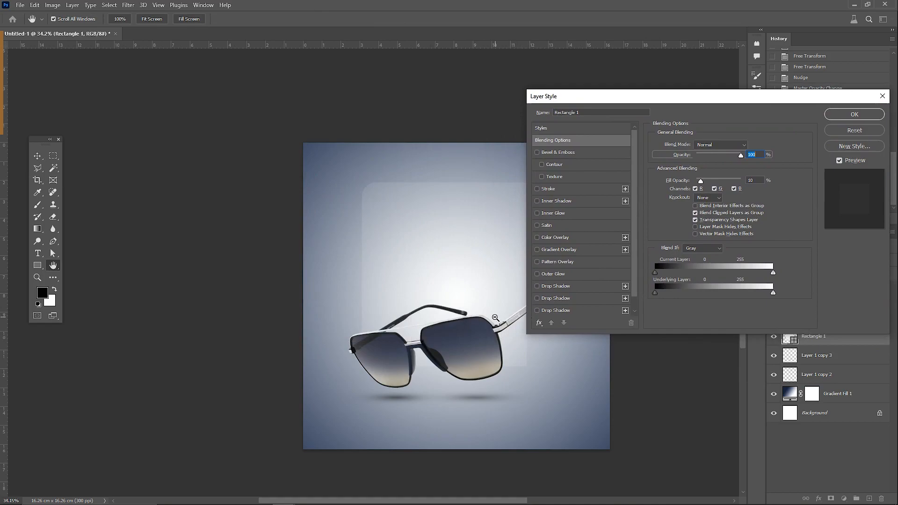
scroll(487, 314, "up", 2)
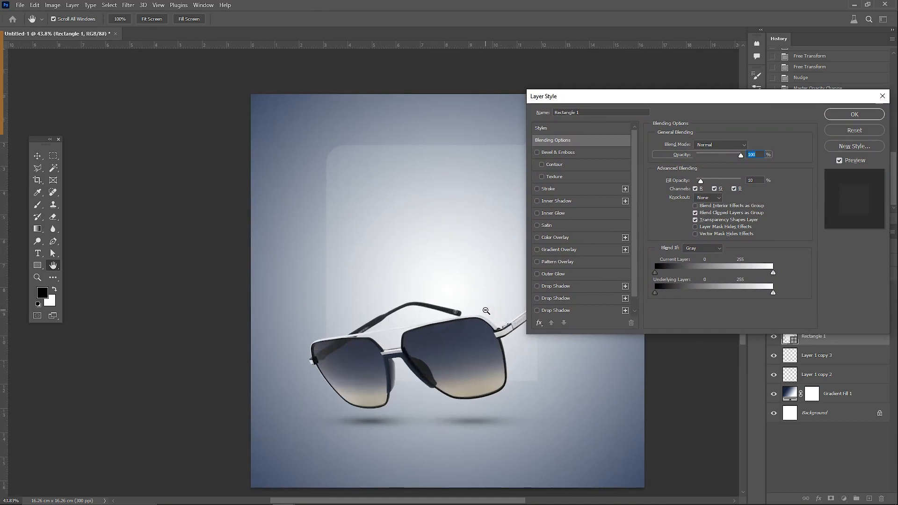
left_click_drag(450, 454, 376, 454)
left_click_drag(693, 100, 652, 94)
left_click(496, 183)
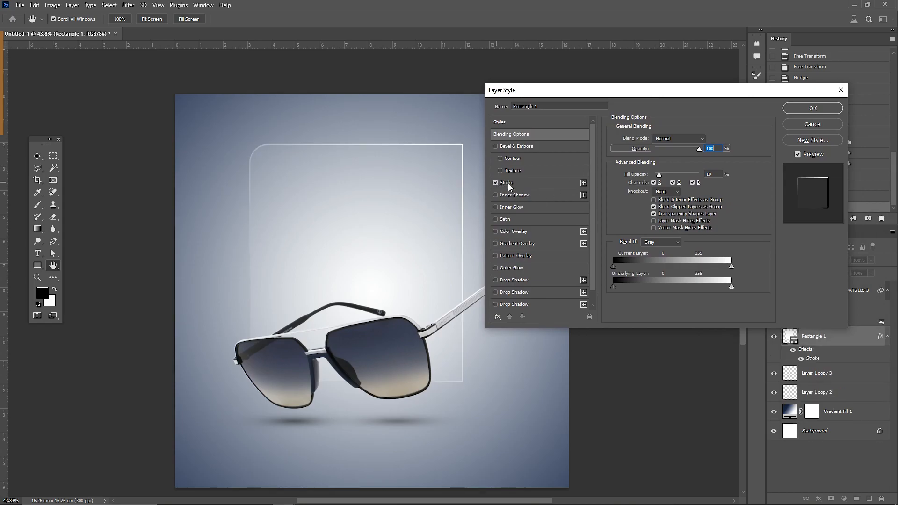
Step: Enable the Inner Shadow and Inner Glow effects on the rectangle alongside its stroke
left_click(508, 185)
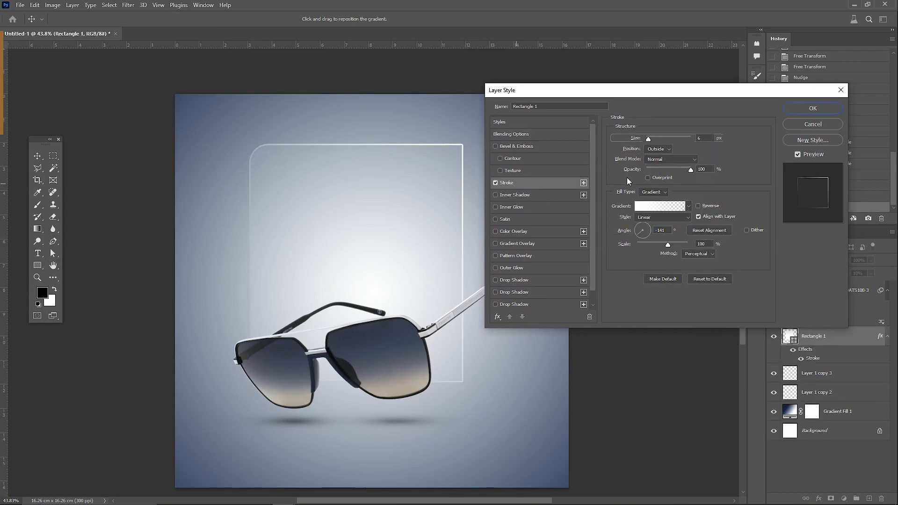
left_click(495, 196)
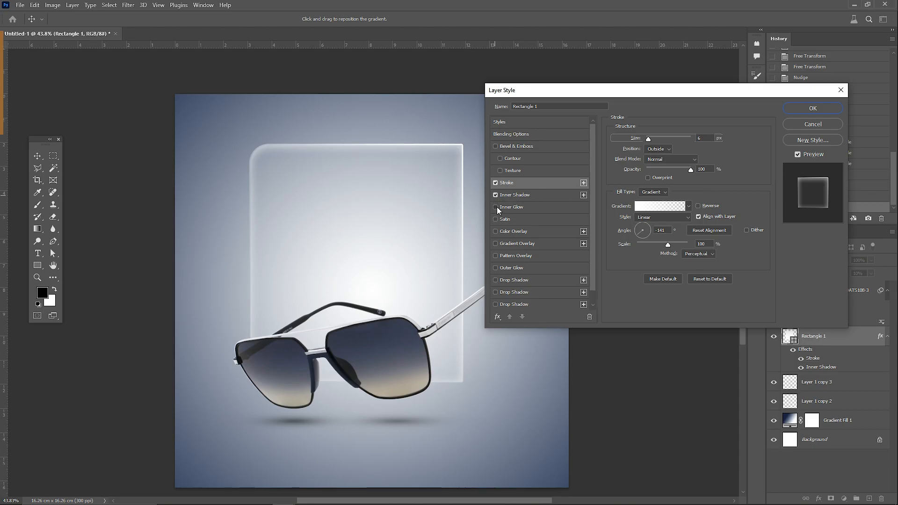
left_click(495, 207)
left_click(509, 207)
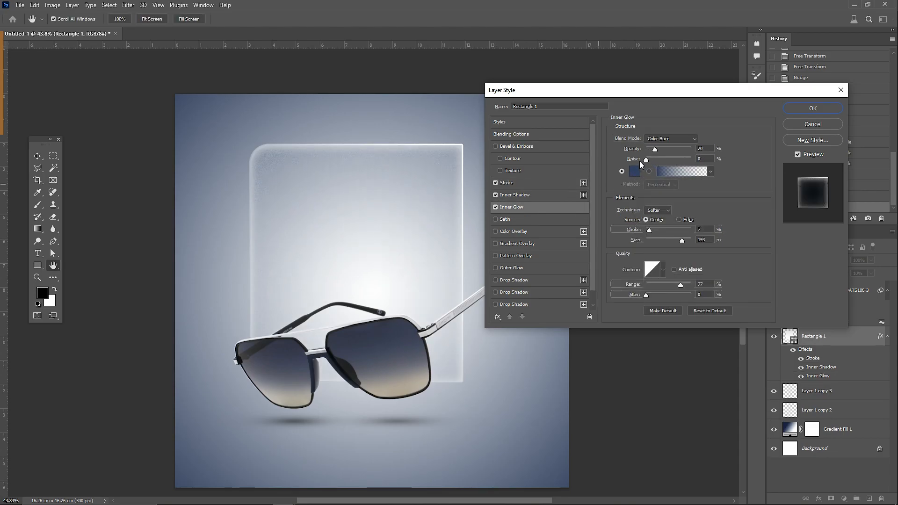
Step: Raise the inner glow's noise to 100% and apply the rectangle's layer style
left_click_drag(694, 162, 703, 161)
left_click_drag(386, 194, 425, 211)
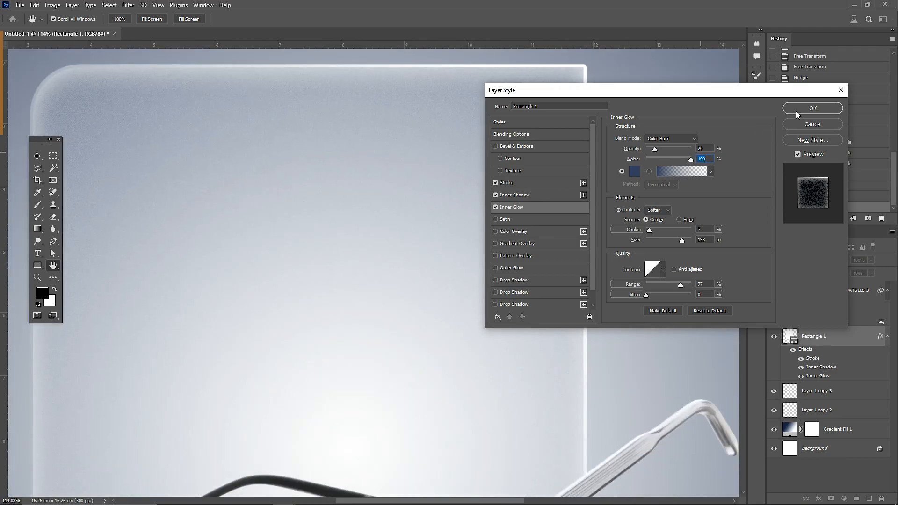
left_click(795, 111)
scroll(420, 221, "down", 5)
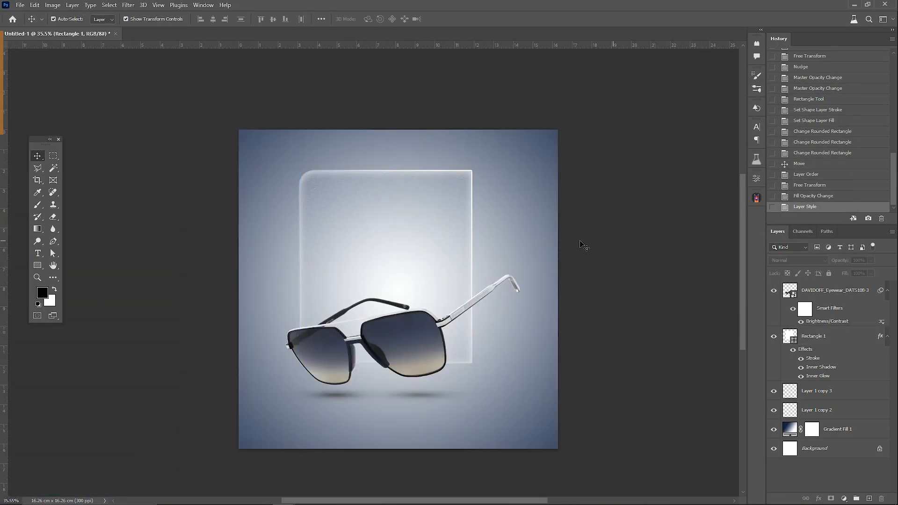
Step: Move the translucent rectangle slightly to the right and extend its top edge upward
left_click_drag(401, 240, 423, 193)
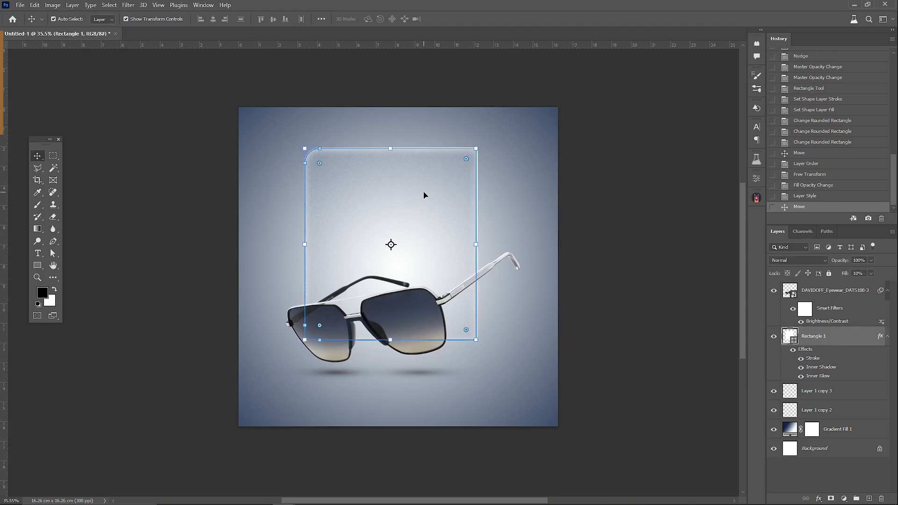
left_click(631, 261)
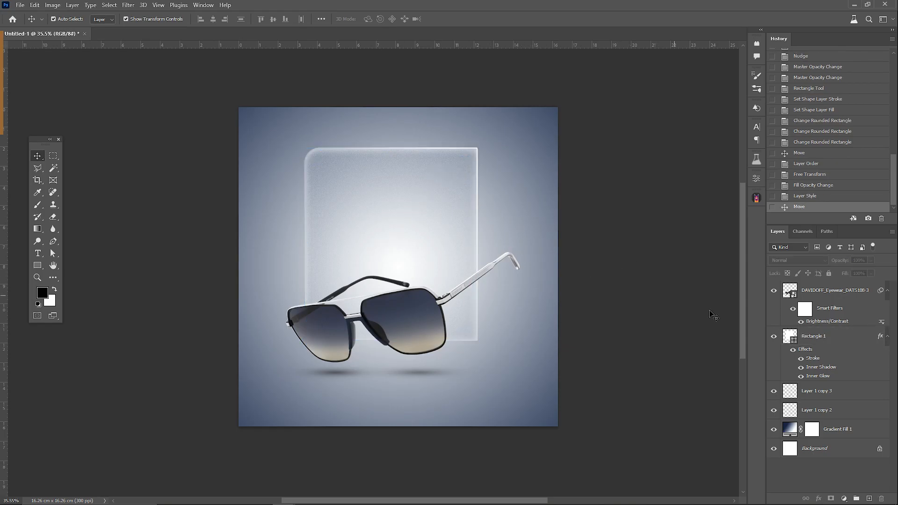
left_click_drag(353, 151, 353, 140)
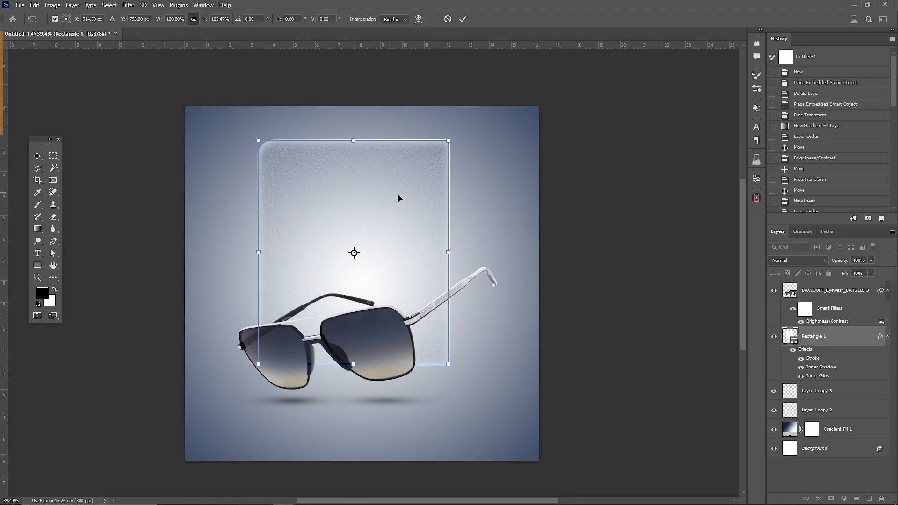
key("Return")
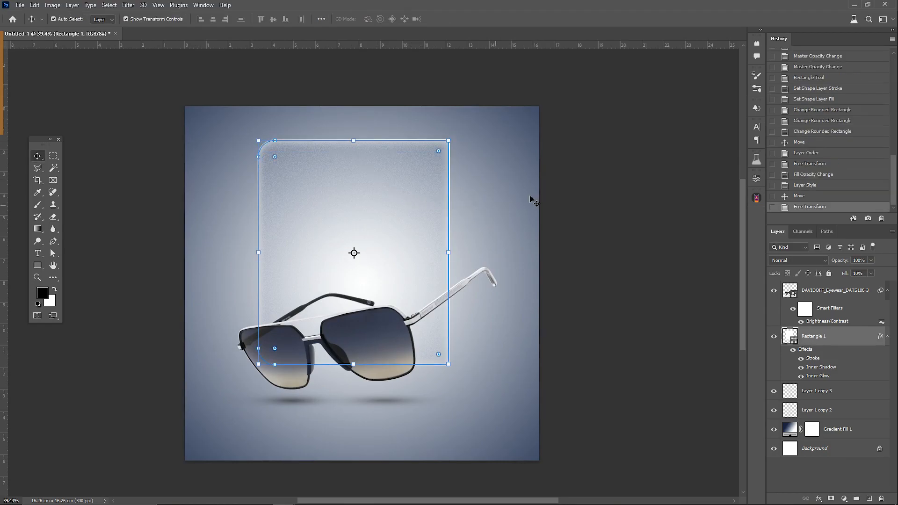
left_click(608, 248)
Step: Lock the Gradient Fill 1 layer, then centre the sunglasses, rectangle and shadow layers together on the canvas
left_click(879, 429)
left_click_drag(597, 152, 171, 424)
left_click(358, 141)
left_click_drag(350, 212, 361, 227)
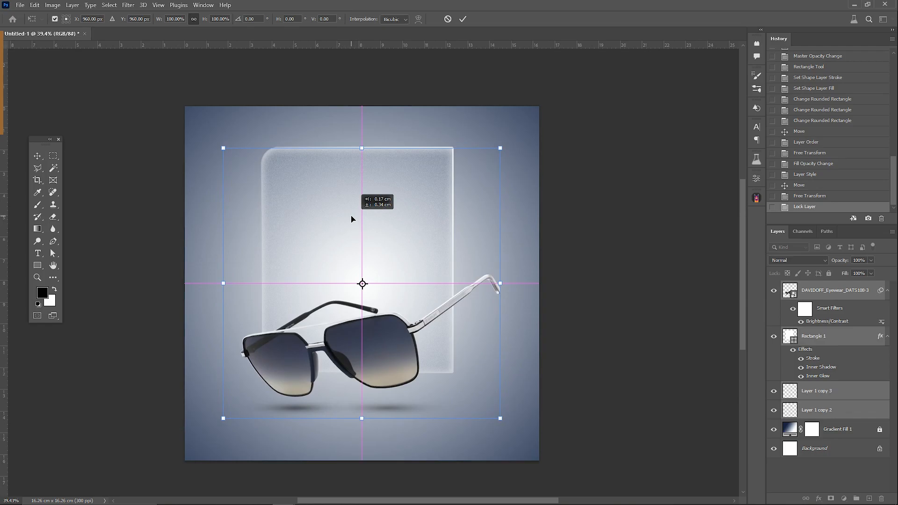
key("Return")
left_click(615, 291)
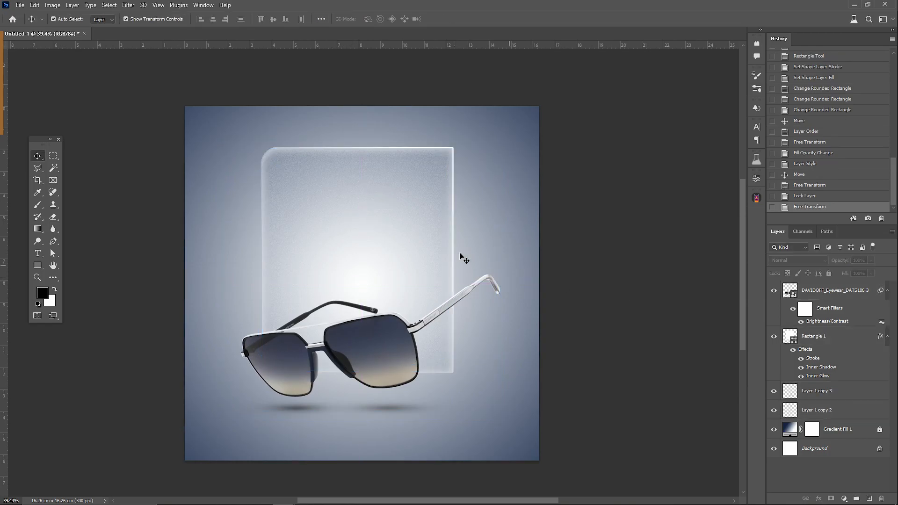
Step: Duplicate the sunglasses layer and place the original beneath the Rectangle 1 layer
left_click(793, 301)
scroll(269, 367, "up", 1)
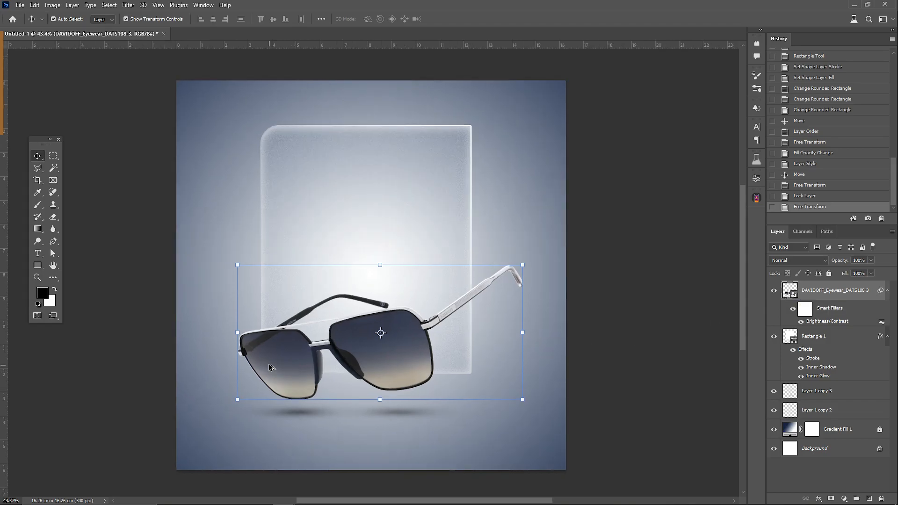
scroll(269, 367, "up", 10)
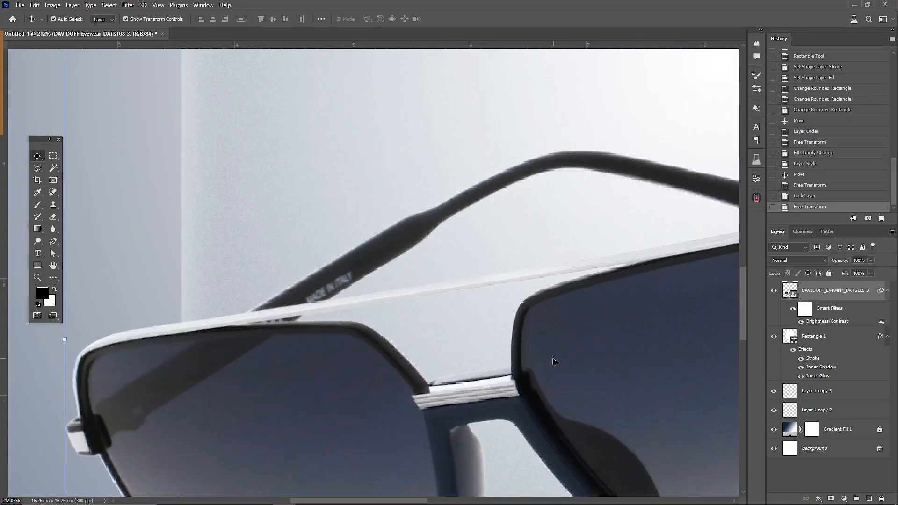
key("ctrl+j")
left_click_drag(795, 336, 794, 388)
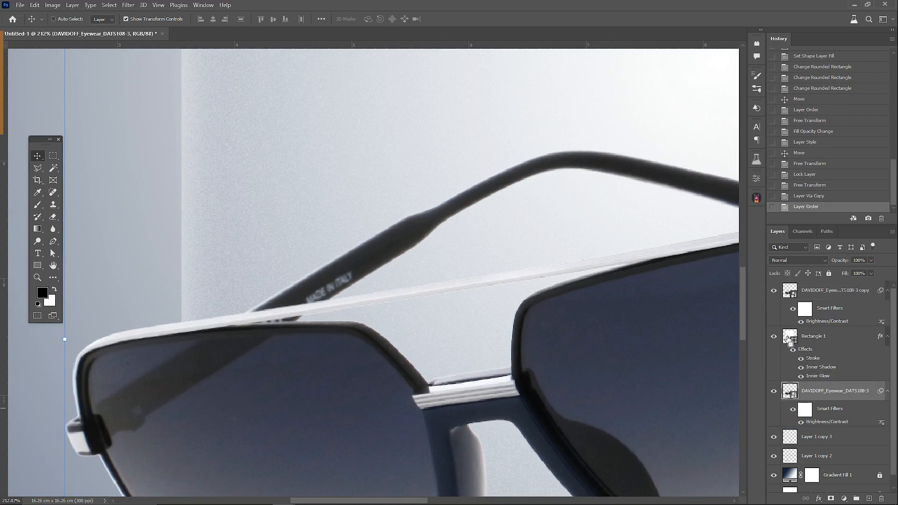
Step: Outline the sunglasses' dark rear temple with the Polygonal Lasso, following the upper edge of the frame
left_click(39, 169)
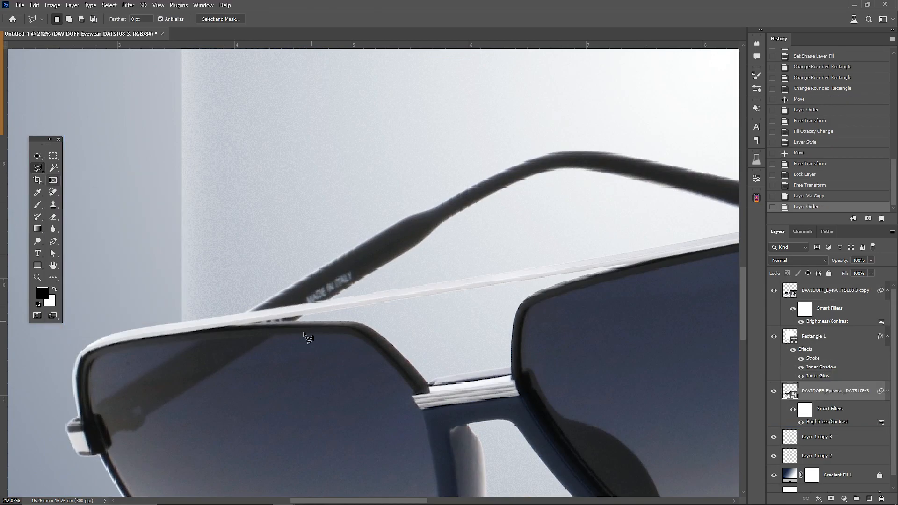
left_click(182, 321)
left_click(332, 299)
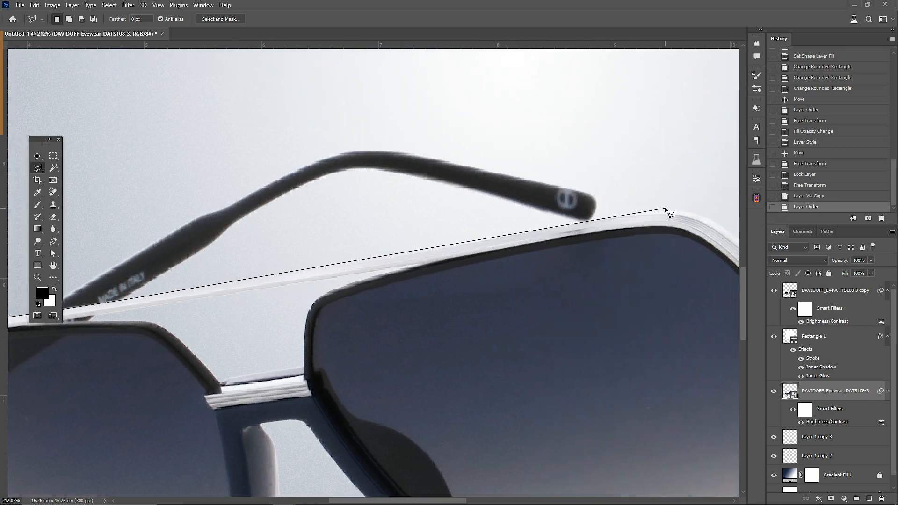
left_click(665, 209)
left_click(663, 176)
left_click(358, 102)
double_click(162, 162)
scroll(433, 250, "down", 3)
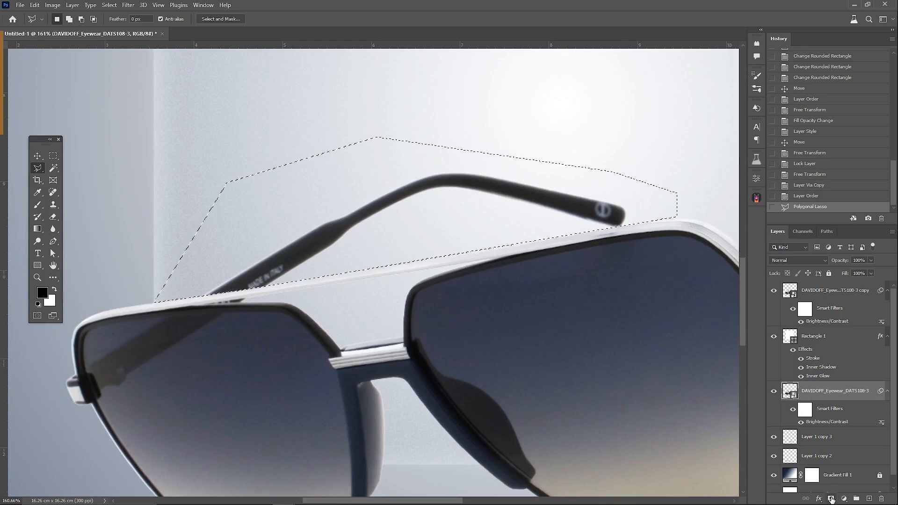
Step: Mask the lower sunglasses layer to the rear temple and mask that same area out of the sunglasses copy
left_click(831, 500)
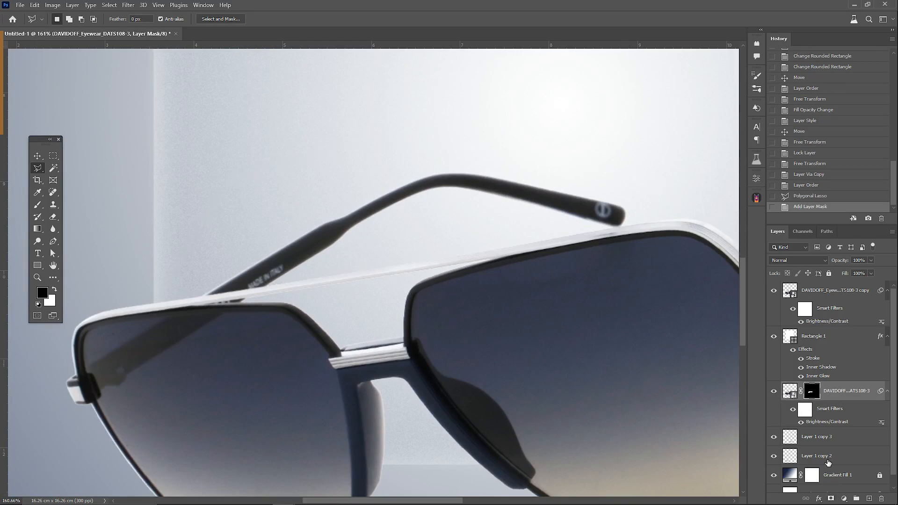
left_click(811, 391, "ctrl")
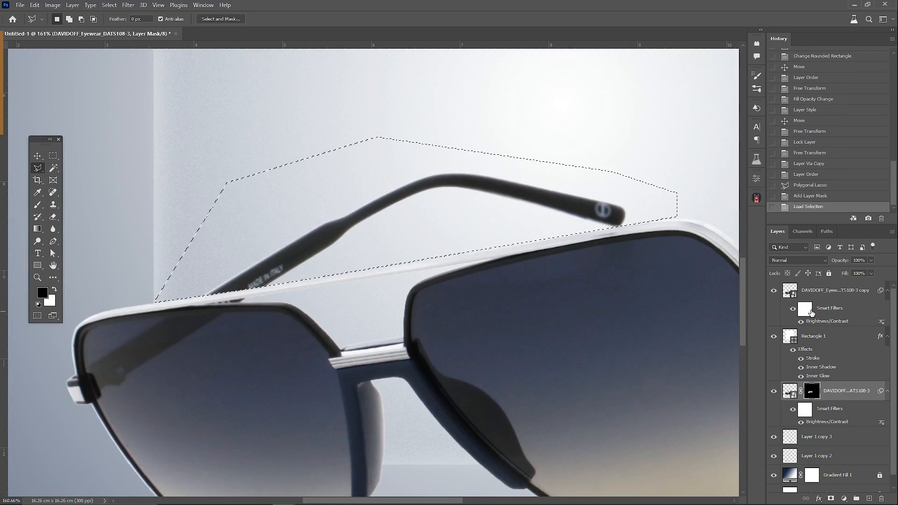
left_click(814, 292)
key("ctrl+shift+i")
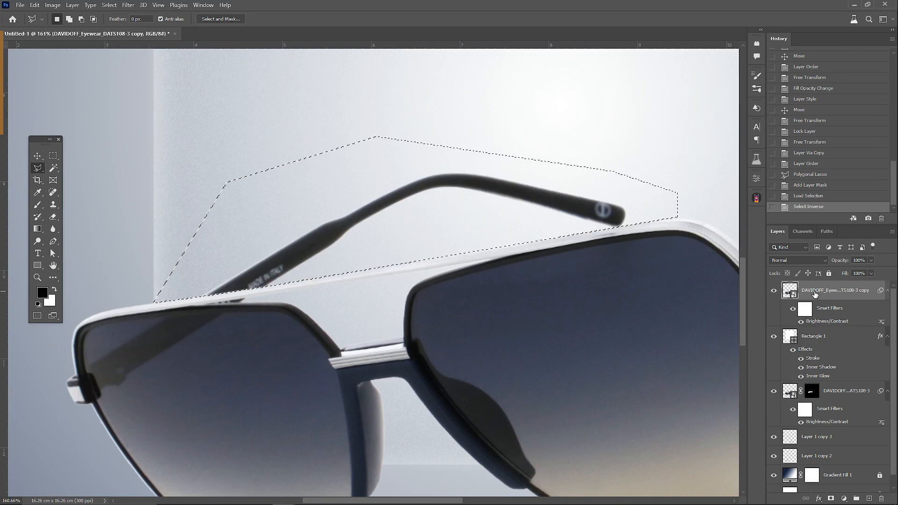
left_click(831, 499)
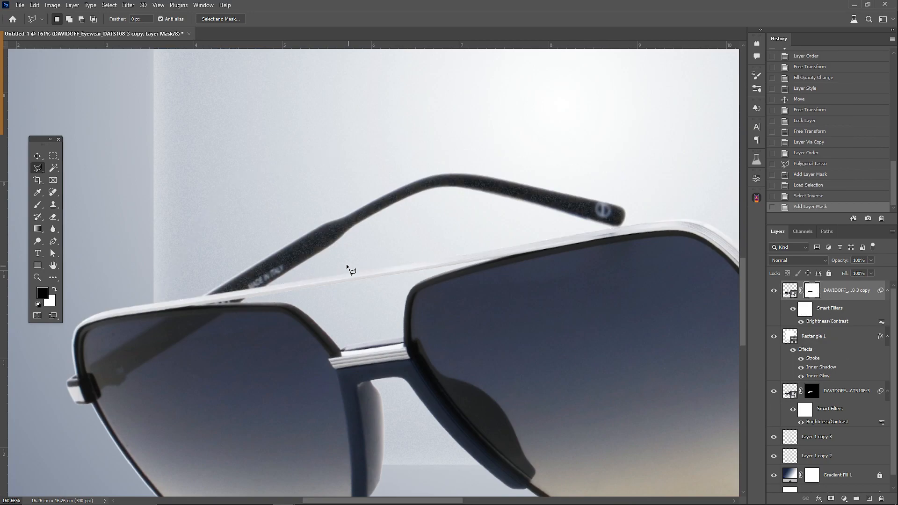
scroll(346, 267, "down", 3)
Step: Apply a Gaussian Blur with an 8 pixel radius to the rear temple on the lower sunglasses layer
left_click(790, 391)
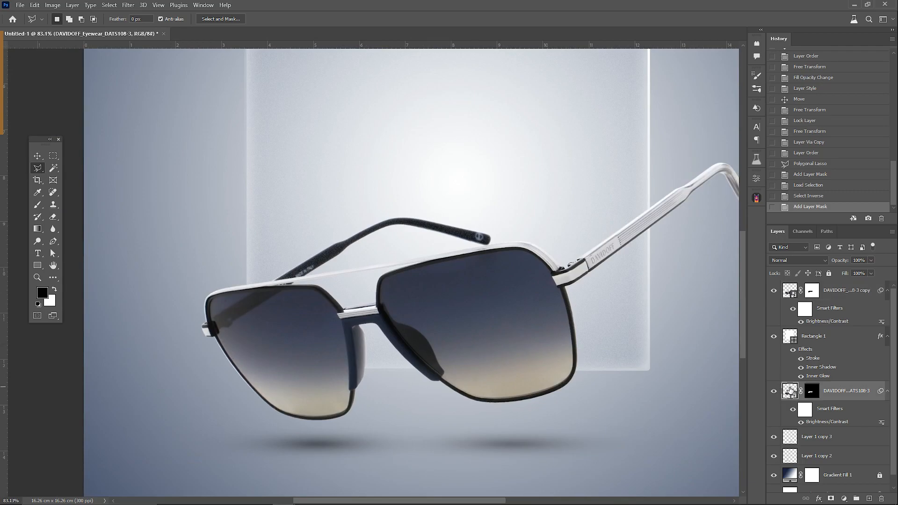
left_click(128, 5)
mouse_move(159, 120)
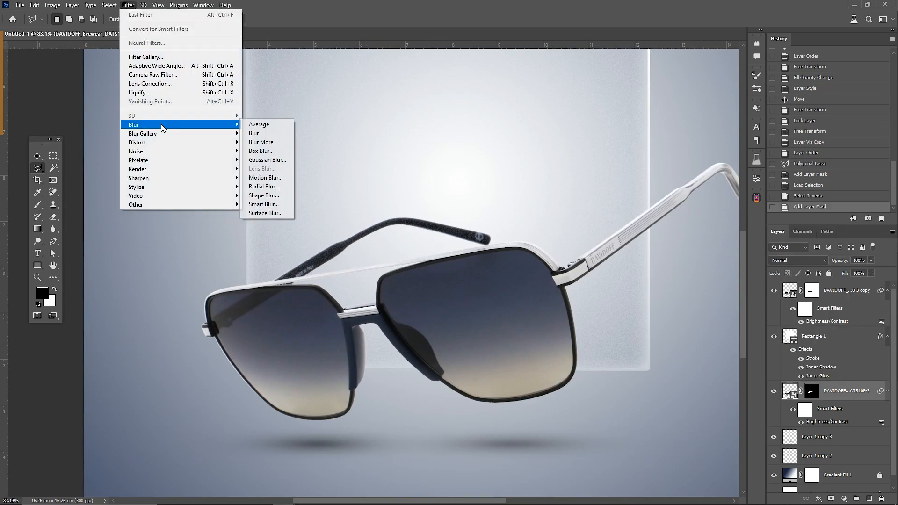
left_click(268, 158)
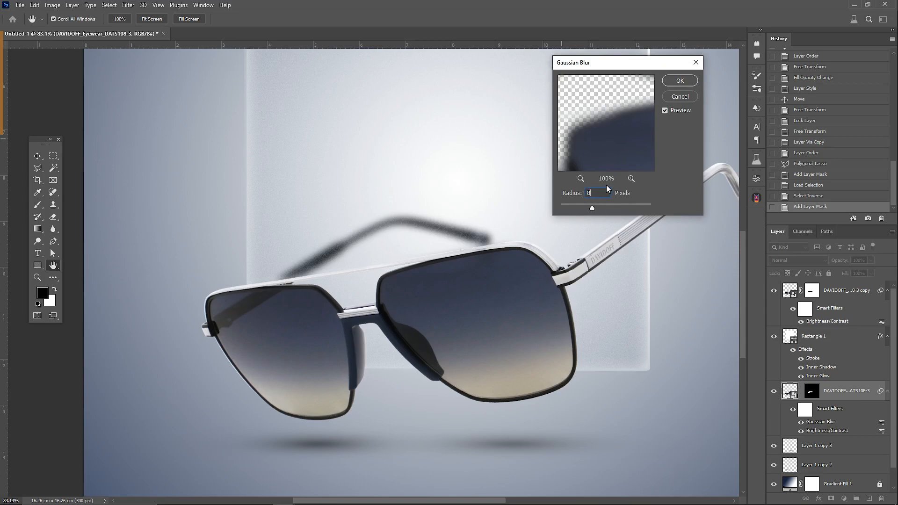
left_click(666, 82)
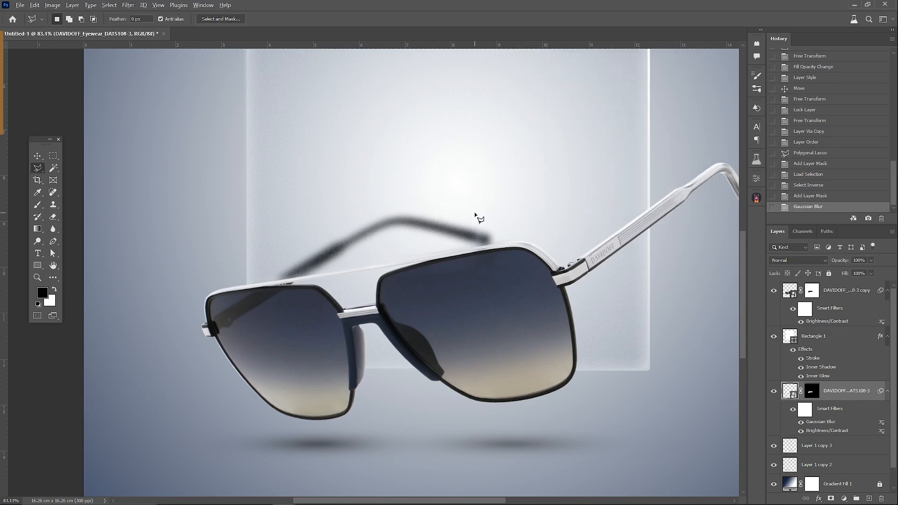
key("ctrl+0")
scroll(538, 216, "up", 4)
scroll(535, 216, "right", 1)
scroll(531, 214, "down", 2)
scroll(525, 213, "right", 1)
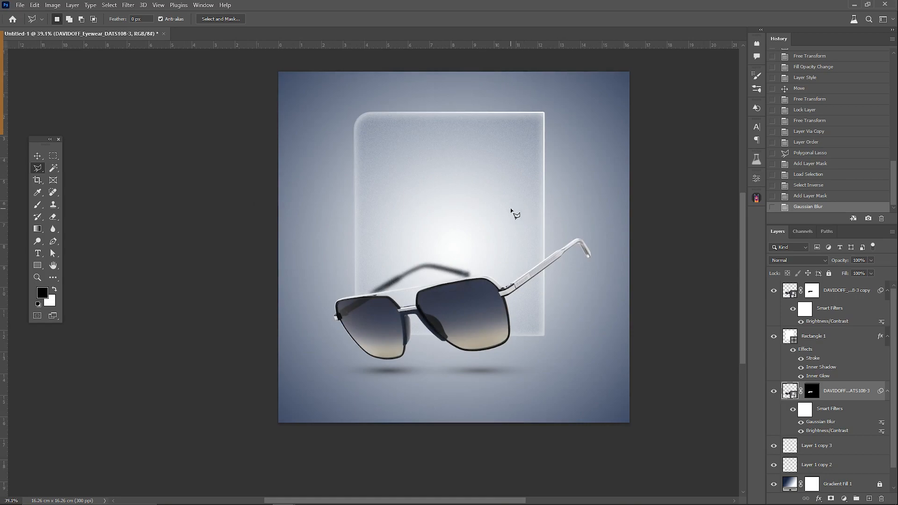
scroll(511, 210, "up", 1)
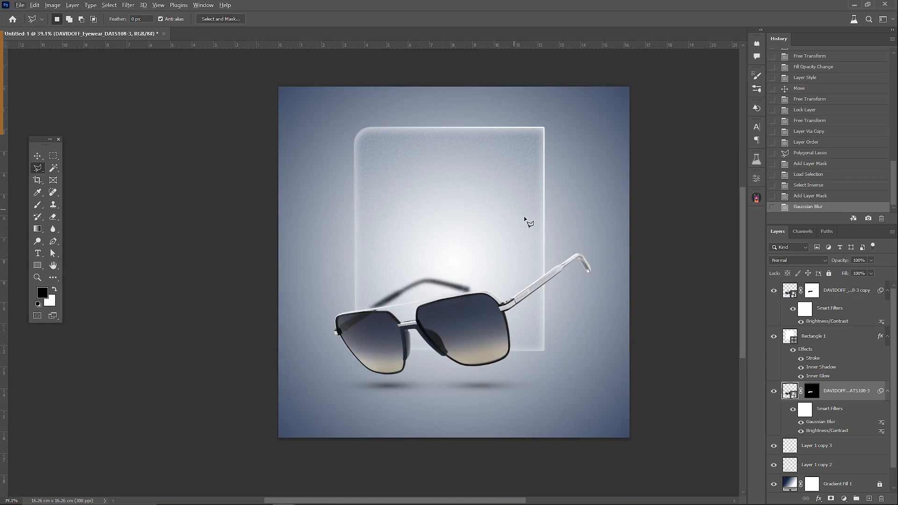
left_click(38, 156)
left_click_drag(44, 143, 52, 131)
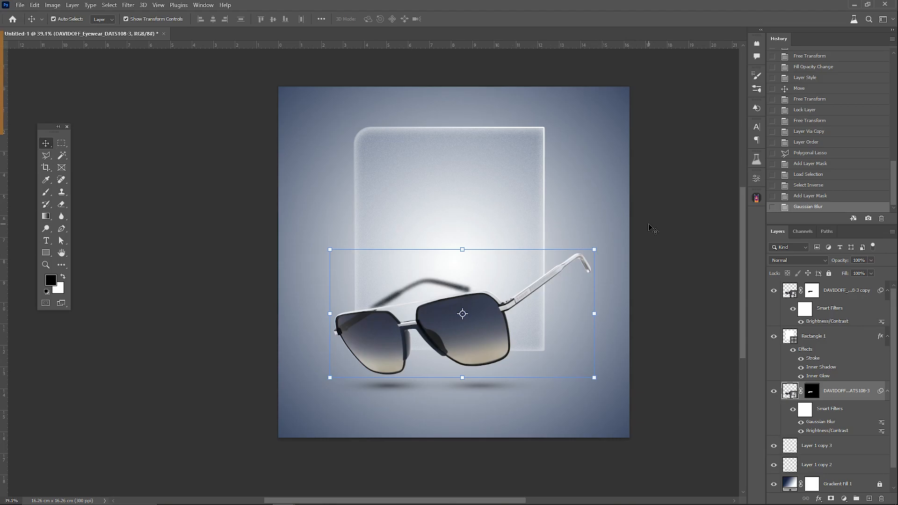
Step: Add a text box at the top of the panel reading "Sunglasses - Full Titanium" and "Matt gold / shiny gold"
left_click(47, 240)
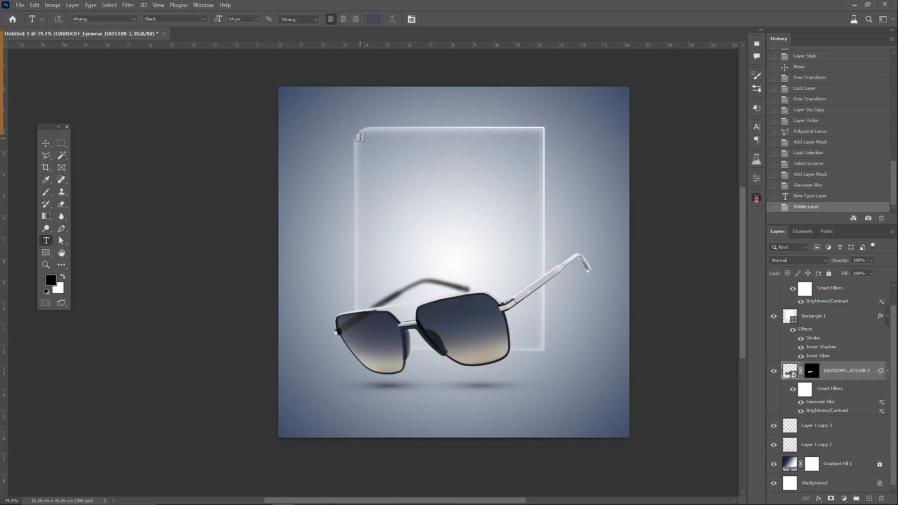
left_click_drag(360, 136, 520, 185)
left_click(491, 180)
key("ctrl+v")
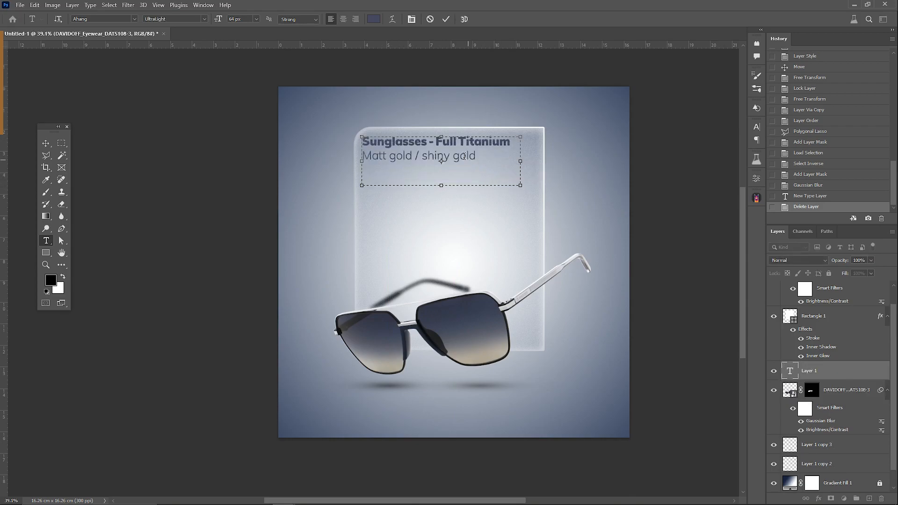
Step: Bring the product description text to the top of the layer stack and scale it to about 108%
left_click(46, 143)
key("ctrl+shift+bracketright")
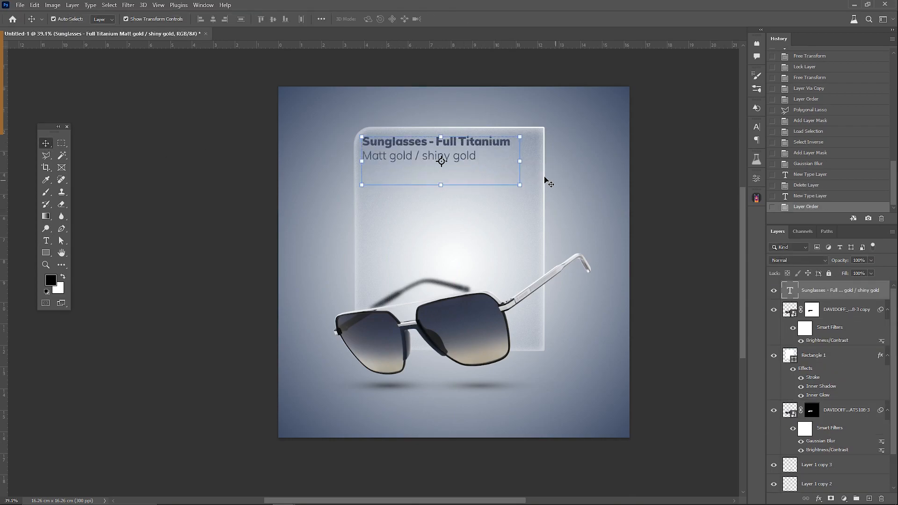
mouse_move(519, 163)
left_mouse_down()
mouse_move(545, 162)
mouse_move(532, 160)
left_mouse_up()
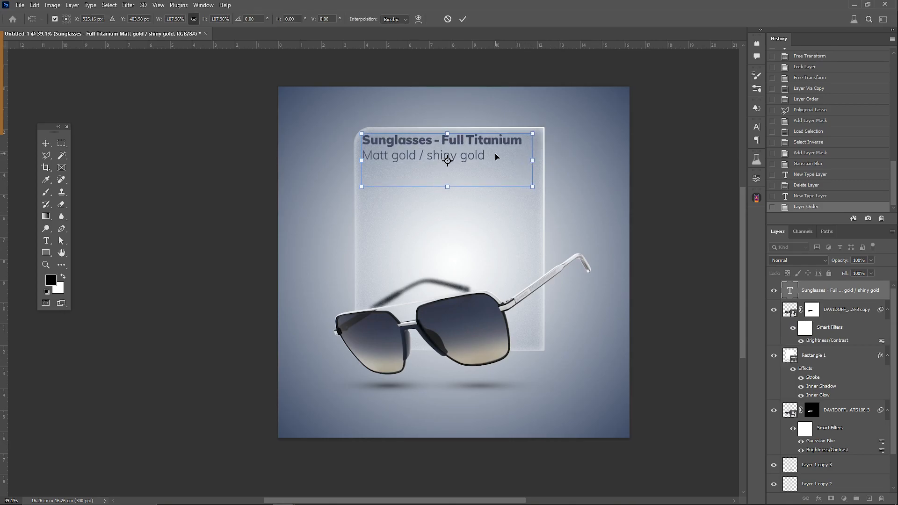
key("Return")
Step: Add the price text "224,00 €" and align it beneath the product description on the panel
left_click(46, 241)
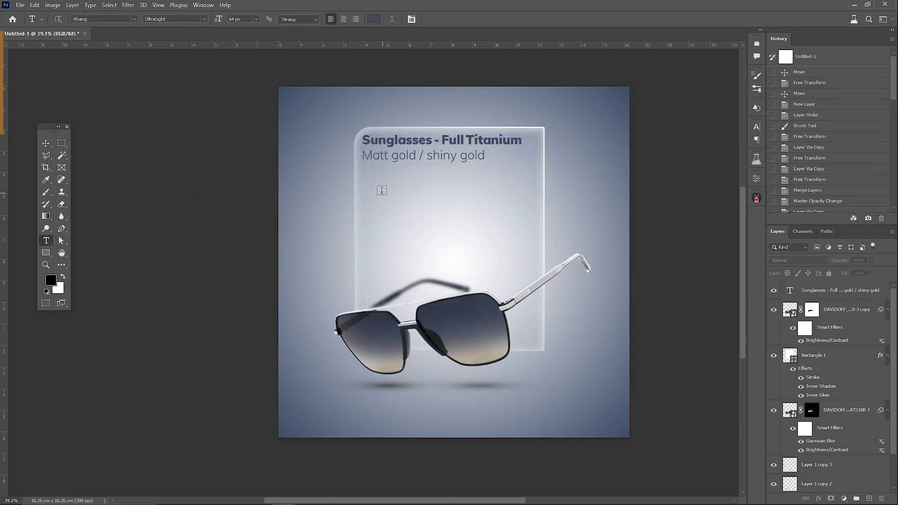
left_click(378, 189)
key("ctrl+v")
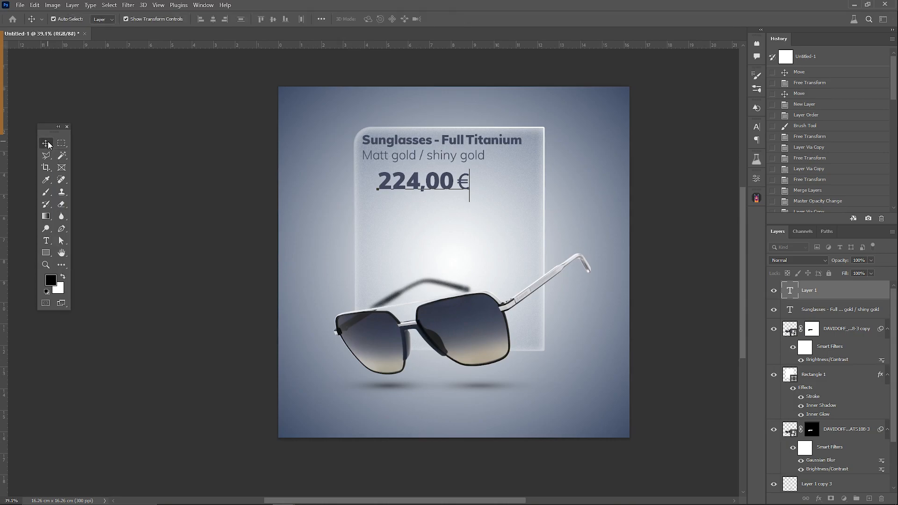
left_click(46, 144)
left_click_drag(444, 183, 430, 179)
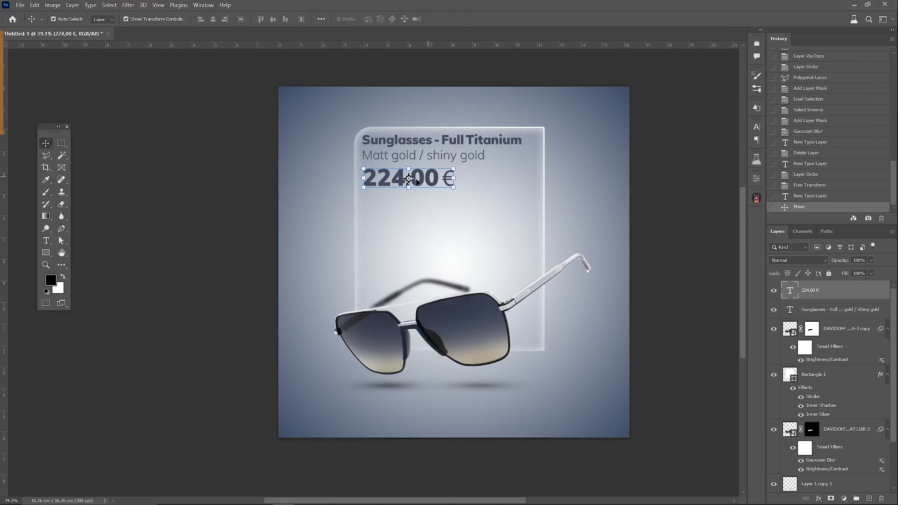
Step: Draw a rectangle of about 4.89 × 1.17 cm behind the price with white fill, no stroke and 0.22 cm corner radii
key("u")
left_click(823, 312)
left_click_drag(361, 166, 466, 191)
left_click(648, 272)
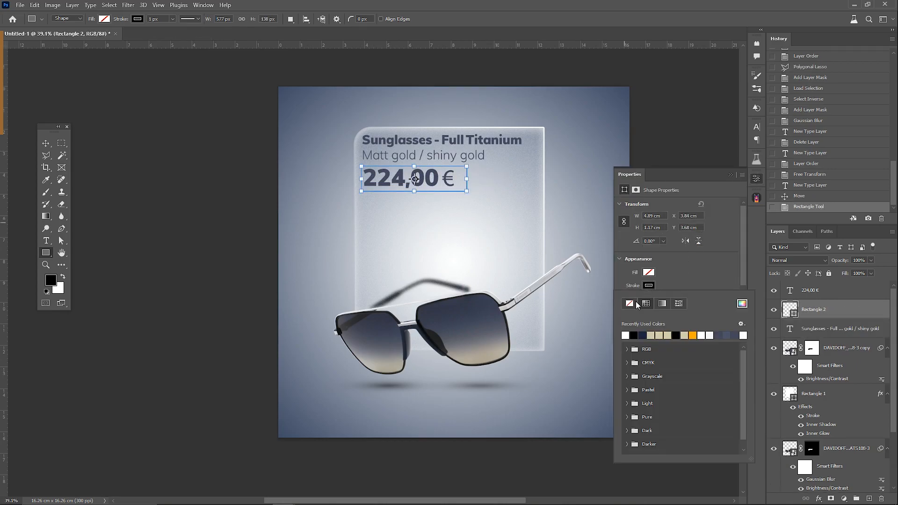
left_click(671, 270)
scroll(697, 313, "down", 1)
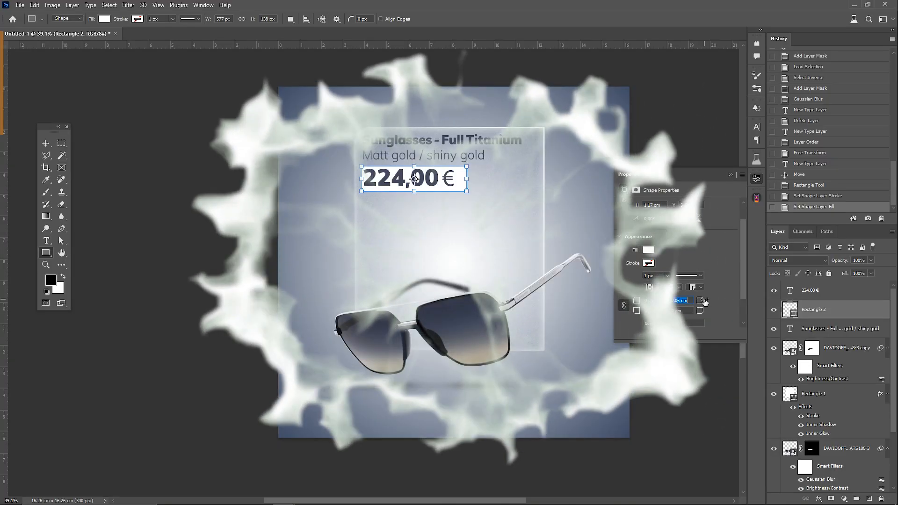
key("v")
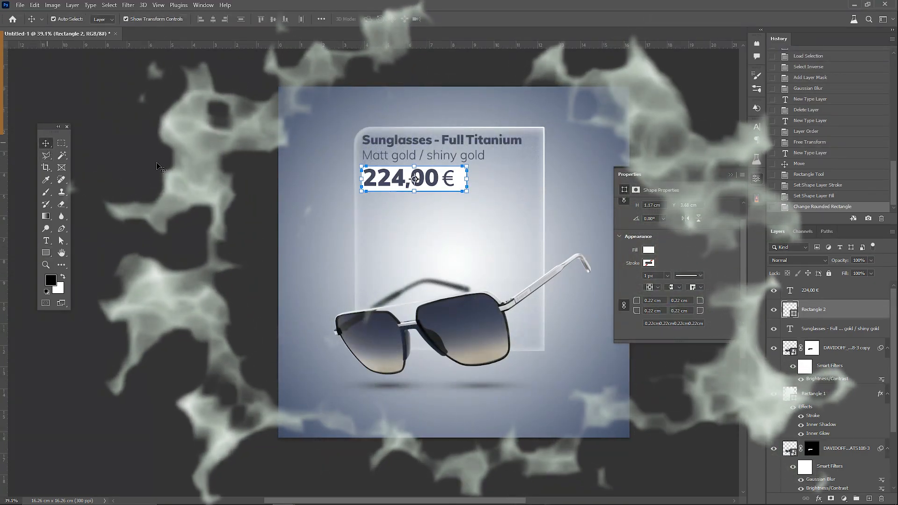
Step: Align the price text and its white rounded box on their vertical and horizontal centers, then shift the price text slightly left
left_click(293, 213)
scroll(425, 163, "up", 8)
left_click(448, 188)
left_click(512, 202, "shift")
left_click(273, 19)
left_click(212, 19)
left_click(157, 192)
left_click_drag(349, 188, 337, 187)
scroll(540, 293, "down", 3)
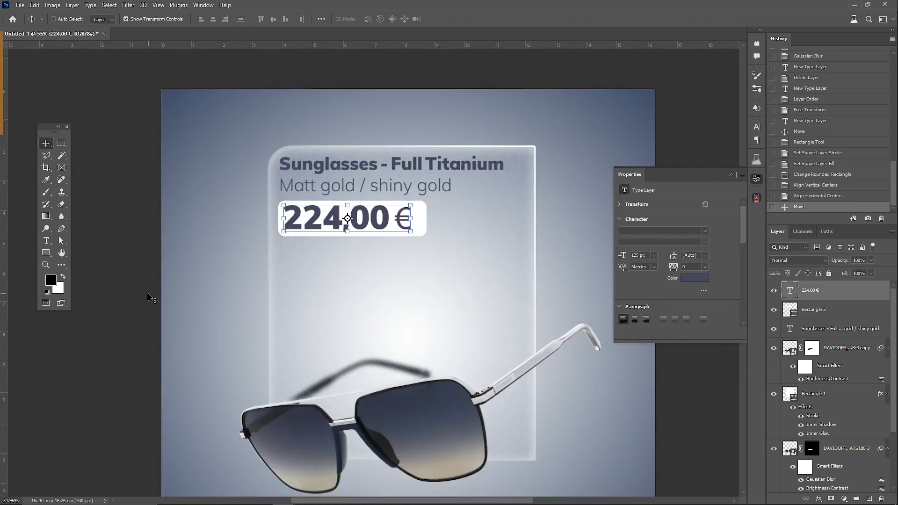
Step: Paste the delivery information image as a new layer above the price and set its blend mode to Linear Burn
left_click(153, 298)
key("ctrl+v")
key("Return")
left_click(796, 261)
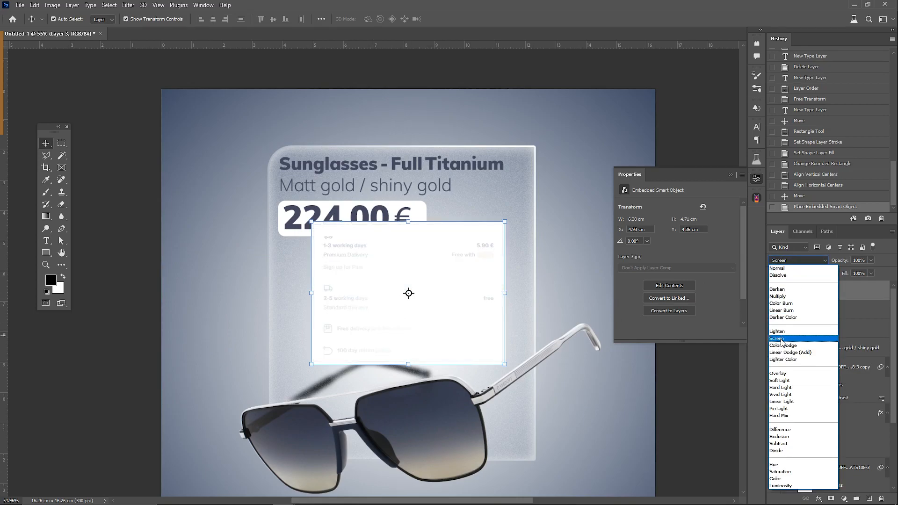
left_click(781, 311)
Step: Scale the delivery information image to about 7.37 × 5.44 cm and align it beneath the price box
key("ctrl+t")
left_click_drag(311, 363, 273, 398)
left_click_drag(332, 316, 331, 331)
left_click_drag(271, 408, 280, 399)
left_click_drag(287, 366, 285, 366)
left_click_drag(483, 319, 484, 320)
key("Return")
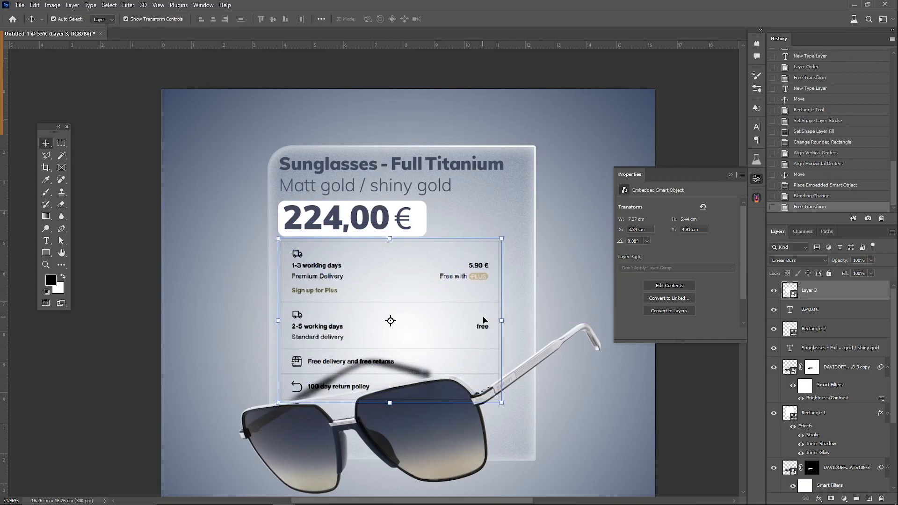
Step: Add a layer mask to the delivery information image and paint in black to hide its lines over the sunglasses' right lens and frame
left_click(830, 498)
left_click(48, 192)
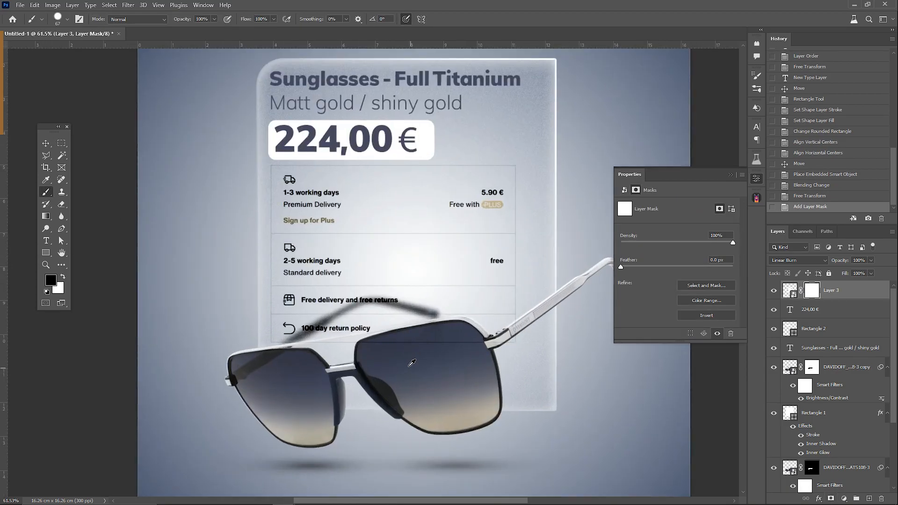
scroll(374, 426, "up", 5)
scroll(360, 322, "down", 5)
left_click_drag(372, 321, 464, 320)
scroll(475, 318, "up", 5)
right_click(547, 257)
left_click(590, 276)
mouse_move(545, 243)
left_mouse_down()
mouse_move(543, 235)
mouse_move(526, 272)
left_mouse_up()
left_click_drag(484, 298, 372, 332)
scroll(364, 323, "down", 5)
scroll(299, 323, "left", 2)
scroll(229, 325, "up", 6)
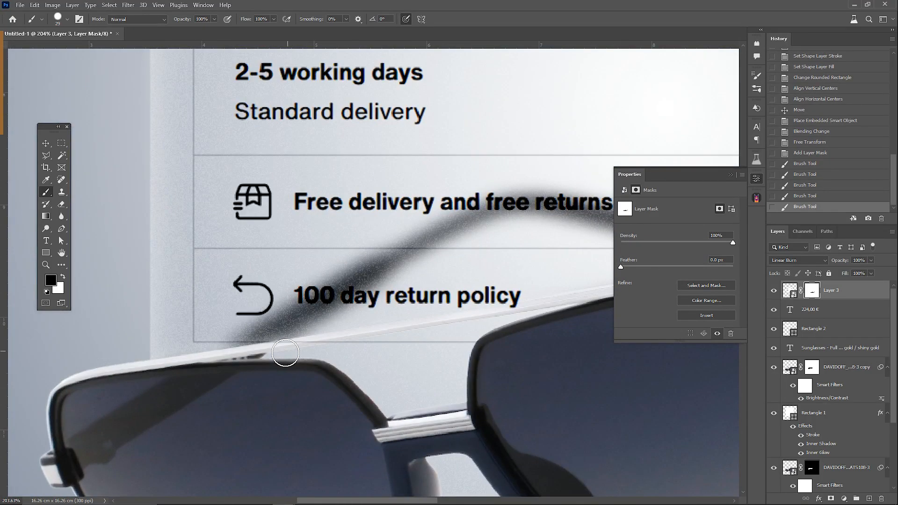
Step: Refine the delivery image's mask with a 15 px brush along the top edge of the sunglasses frame
scroll(296, 352, "up", 3)
right_click(297, 352)
left_click(376, 361)
mouse_move(281, 361)
left_mouse_down()
mouse_move(269, 365)
mouse_move(306, 355)
left_mouse_up()
left_click_drag(309, 354, 344, 348)
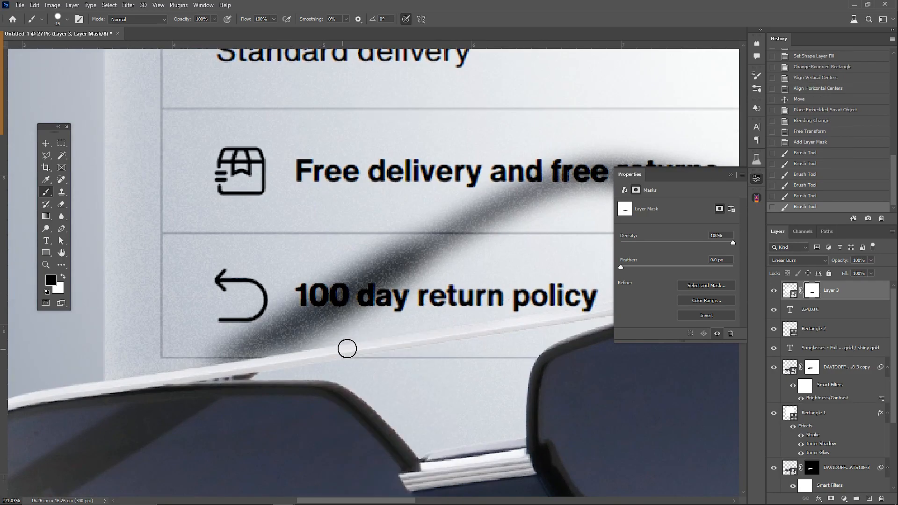
scroll(496, 332, "down", 7)
scroll(547, 347, "right", 2)
scroll(415, 317, "up", 7)
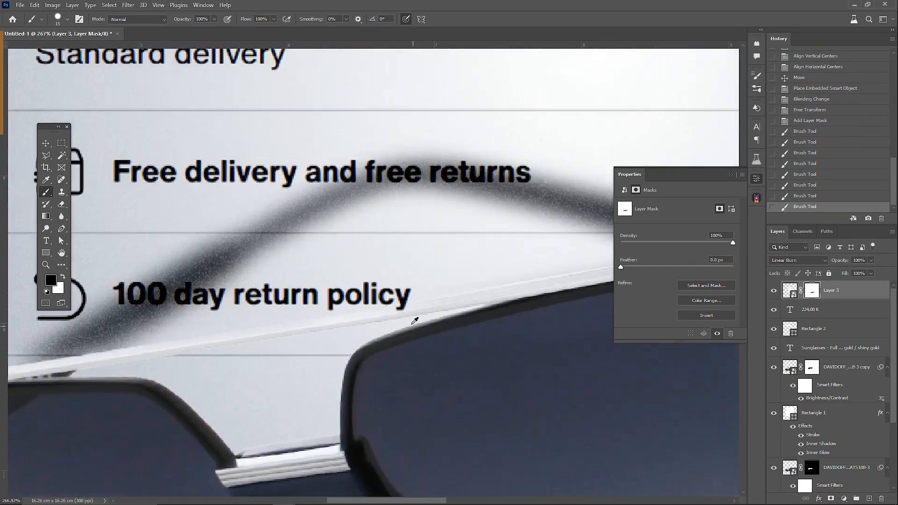
left_click_drag(405, 307, 395, 311)
scroll(394, 311, "down", 10)
scroll(460, 331, "up", 3)
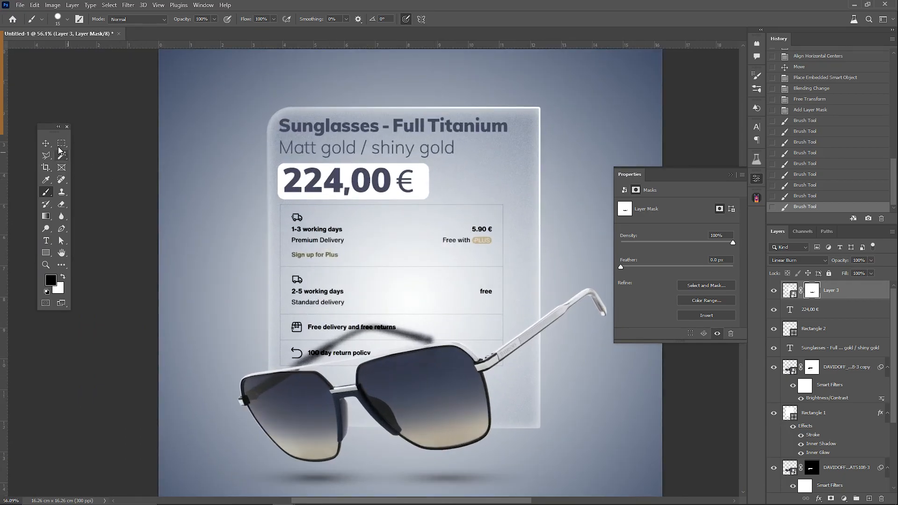
Step: Narrow the frosted glass panel by pulling in its right edge closer to the delivery information
left_click(48, 144)
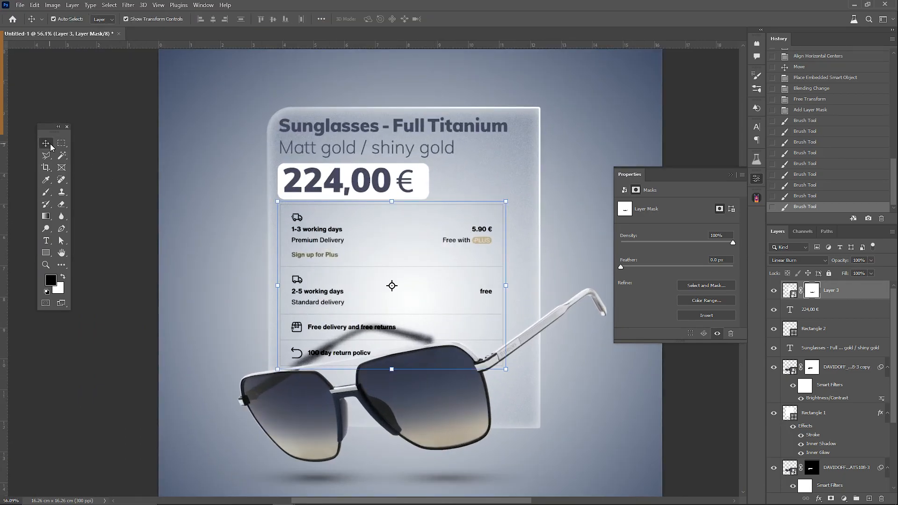
scroll(854, 351, "down", 5)
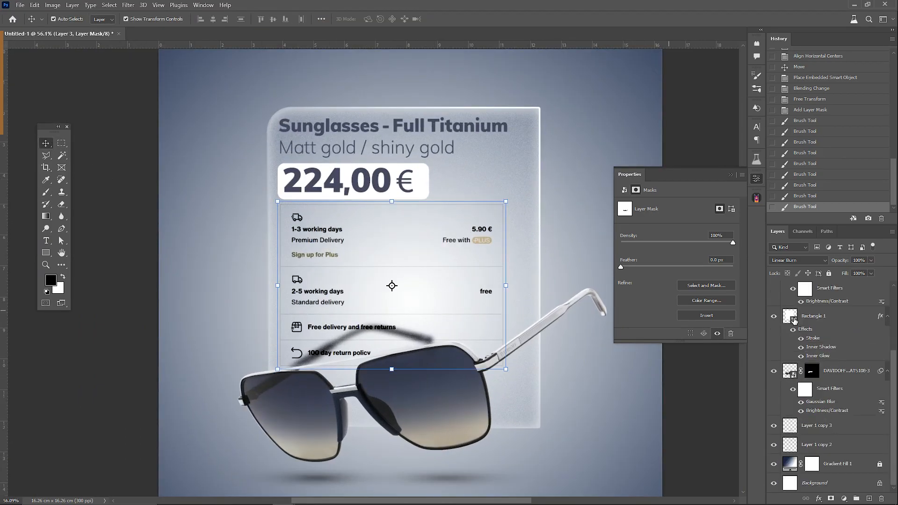
left_click(793, 320)
left_click_drag(486, 242, 473, 242)
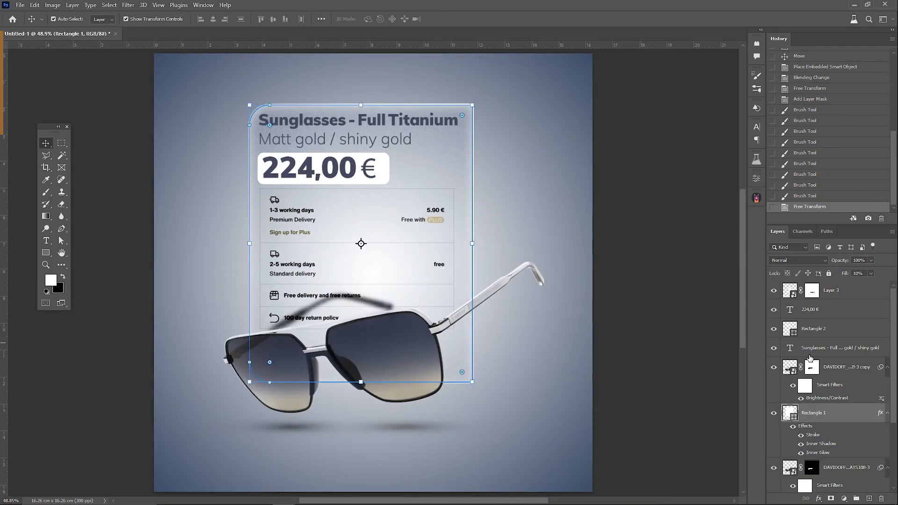
Step: Mask the glass panel with a diagonal linear black-and-white gradient from beyond its top-right corner to its middle, and set its fill to 0%
left_click(831, 498)
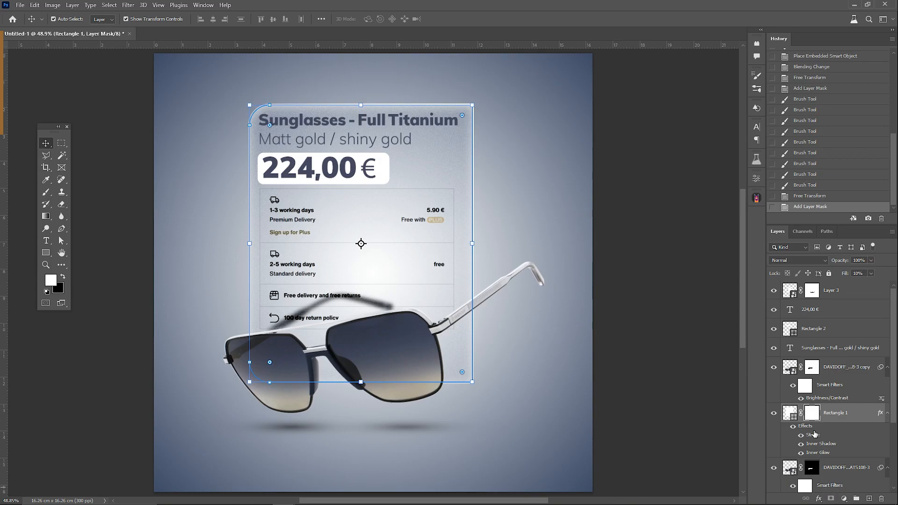
left_click(48, 218)
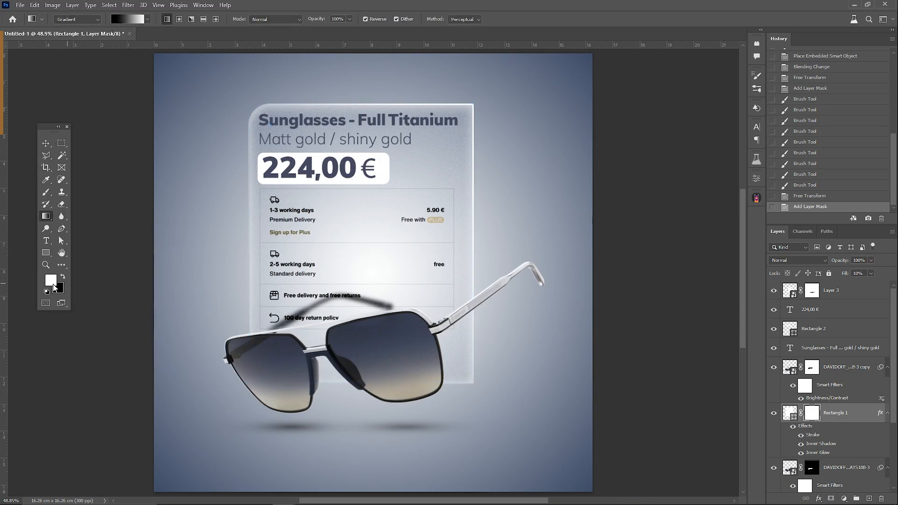
left_click_drag(435, 139, 342, 279)
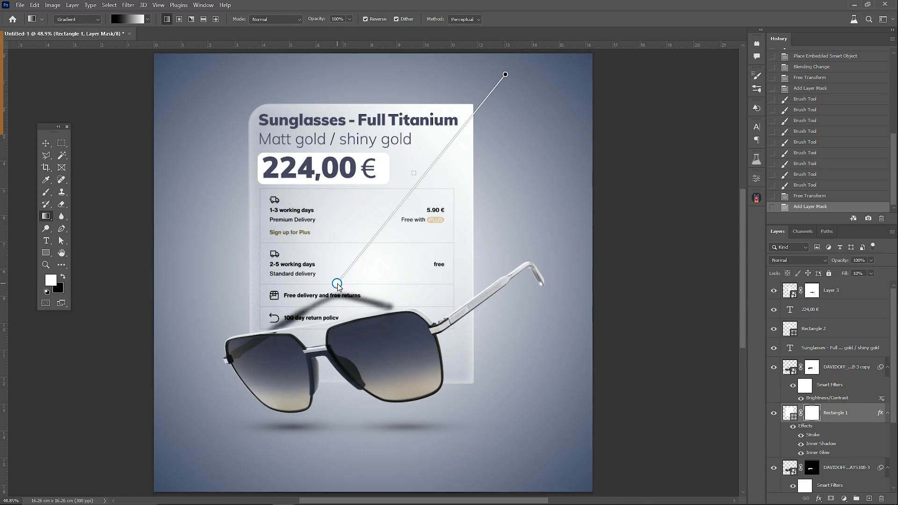
mouse_move(339, 286)
left_mouse_down()
mouse_move(323, 303)
mouse_move(333, 281)
left_mouse_up()
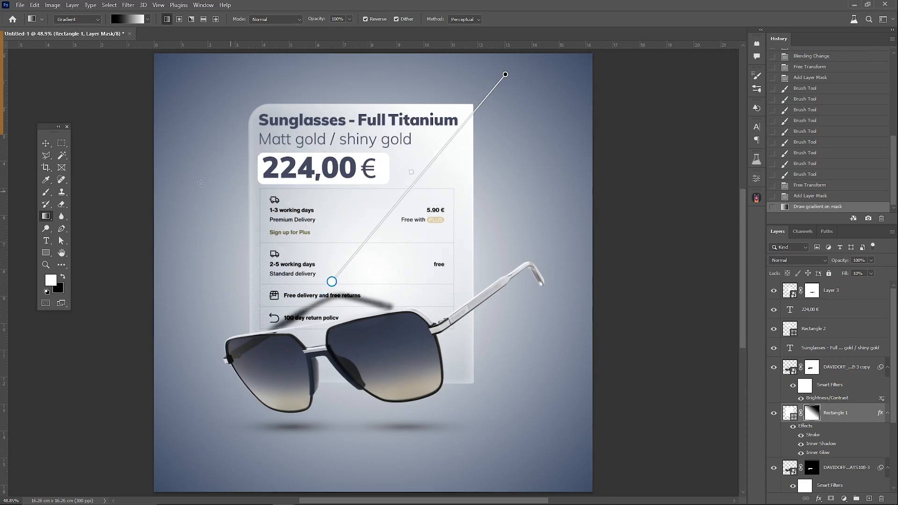
left_click(788, 414)
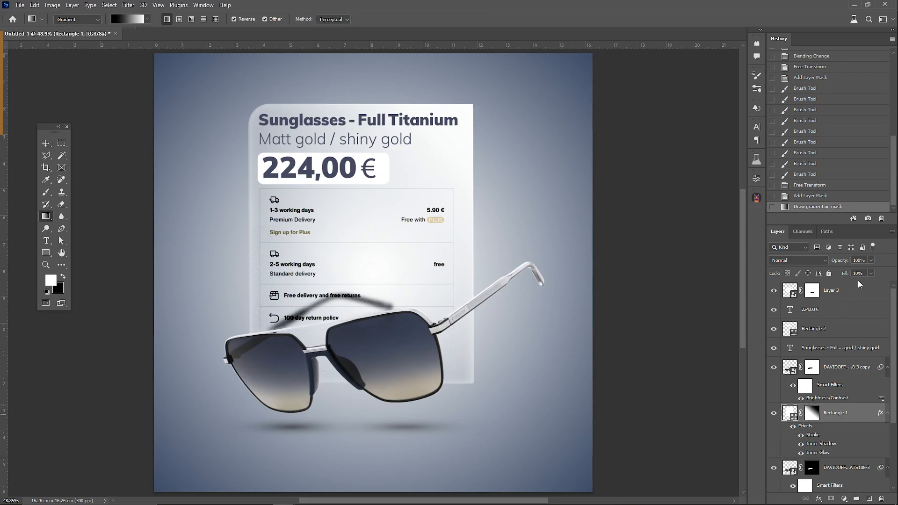
left_click_drag(853, 282, 831, 288)
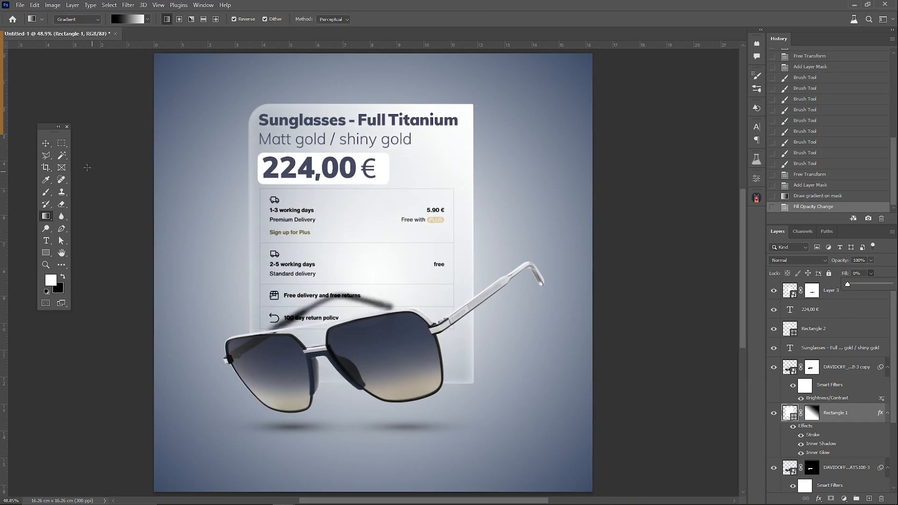
Step: Recolor the price box to the light grey eceef0 sampled from the panel just beside it
left_click(46, 143)
left_click(387, 168)
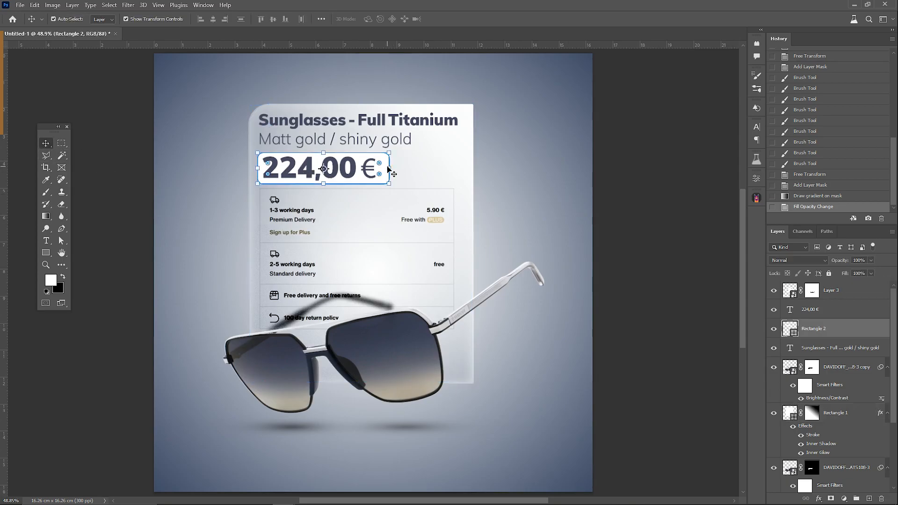
scroll(384, 161, "up", 1)
scroll(384, 161, "up", 6)
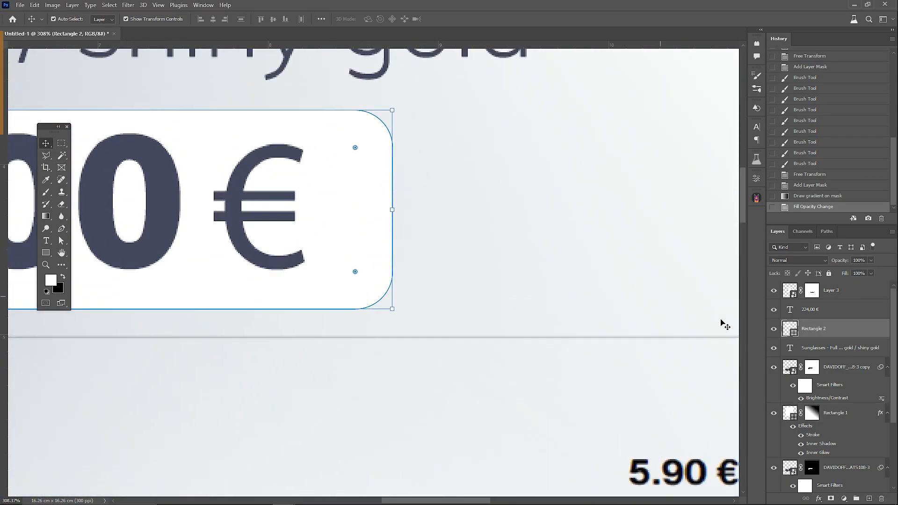
double_click(780, 328)
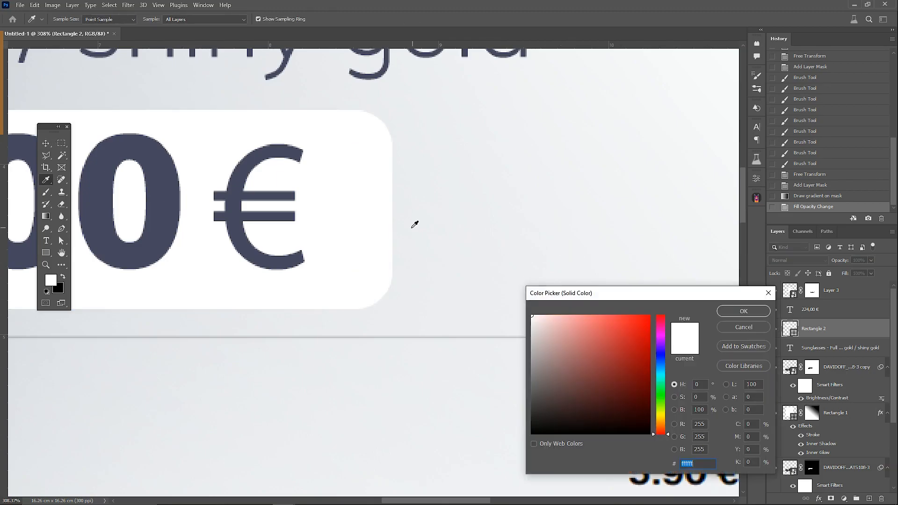
left_click(412, 228)
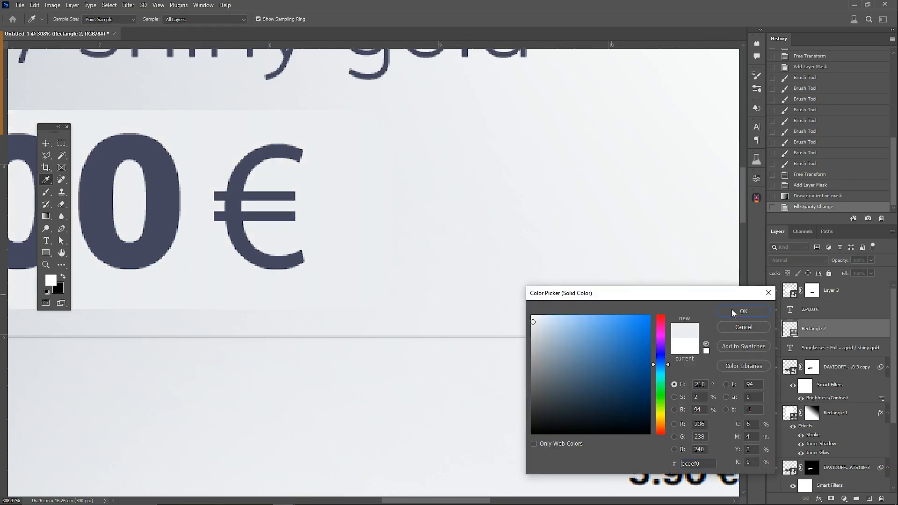
left_click(734, 311)
Step: Add a white text layer reading "SUNGLASSES" to the right of the glass panel
scroll(497, 301, "down", 10)
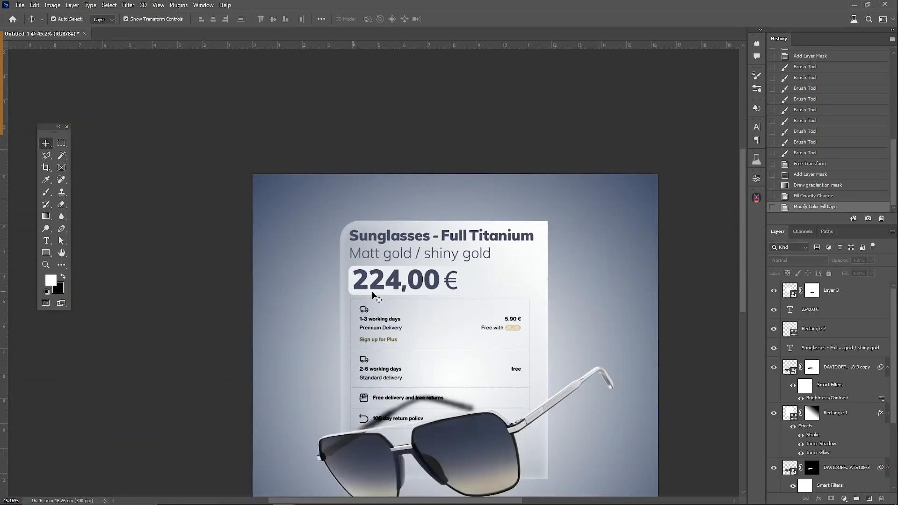
scroll(374, 294, "down", 2)
scroll(405, 296, "right", 3)
scroll(398, 285, "down", 3)
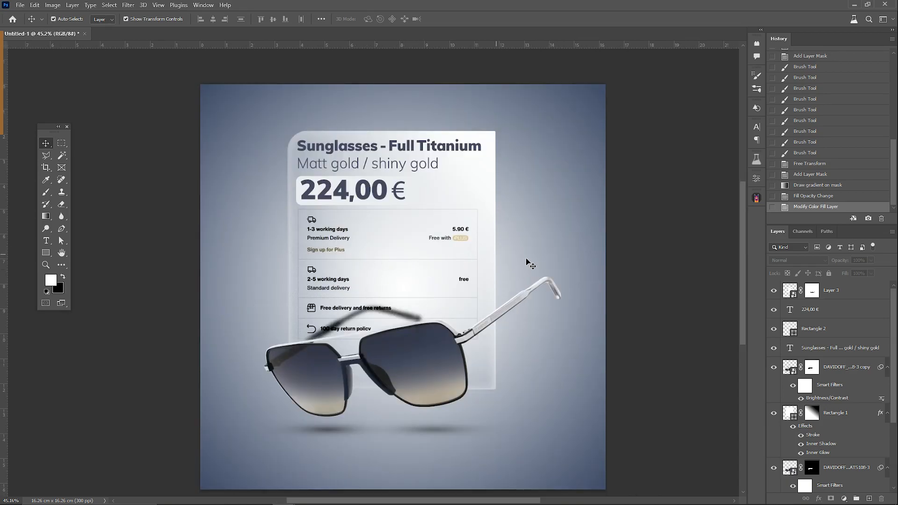
key("t")
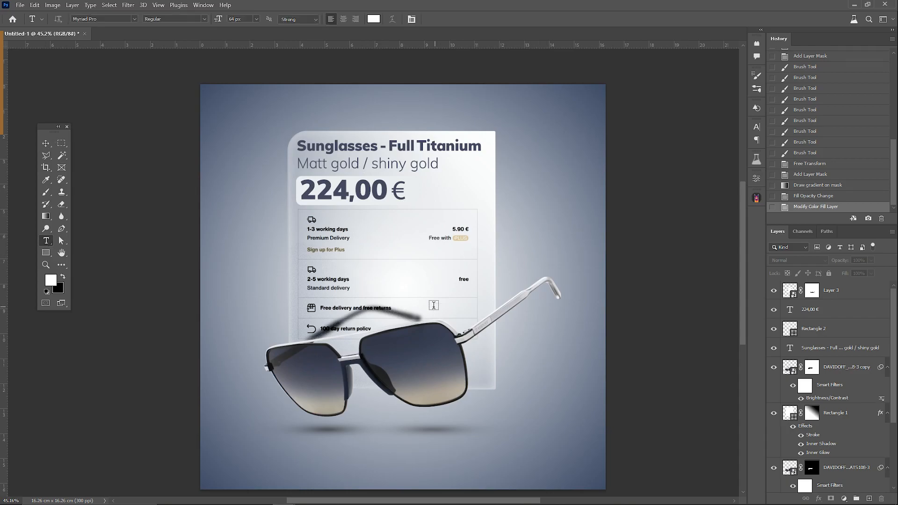
left_click(503, 240)
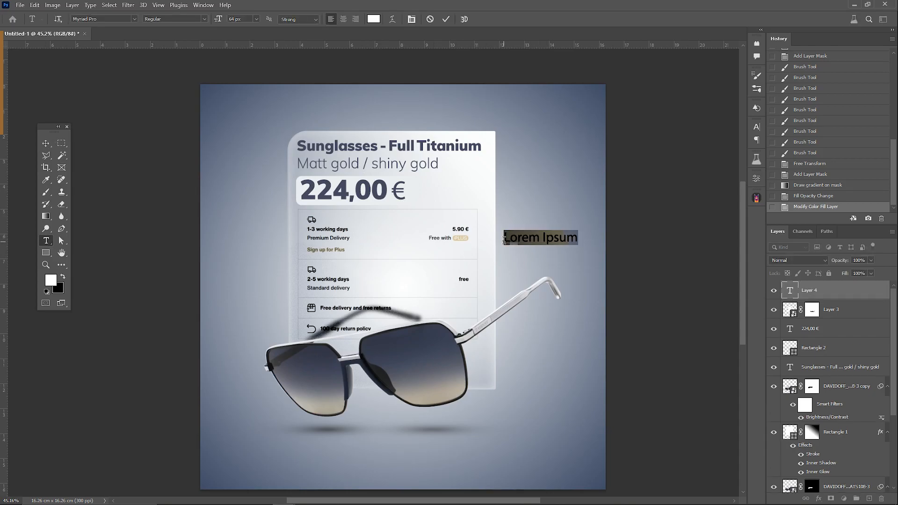
type("SUNGLASSES")
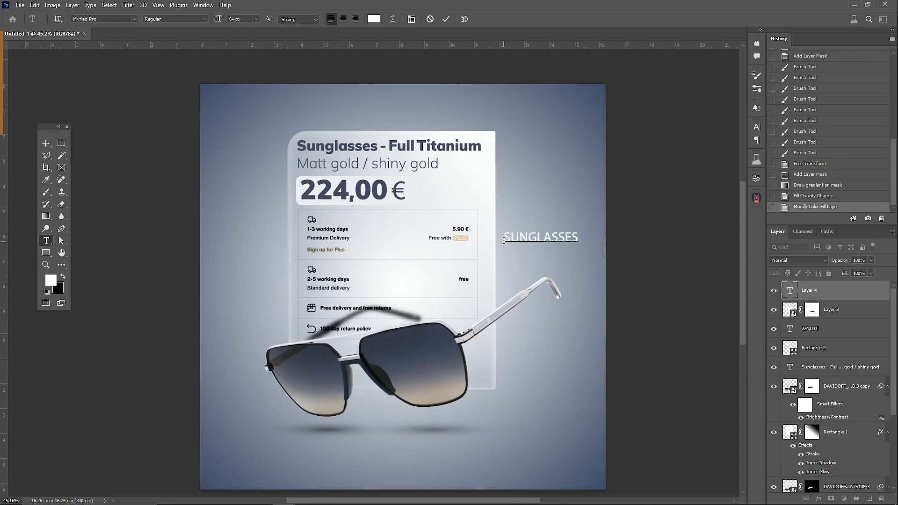
key("ctrl+Return")
Step: Rotate the "SUNGLASSES" text to vertical and scale it to match the full height of the glass panel's right edge
key("ctrl+t")
left_click_drag(545, 197, 585, 241)
left_click_drag(541, 202, 506, 152)
left_click_drag(508, 274, 520, 385)
key("Return")
Step: Change the font of the vertical "SUNGLASSES" text to Ahang UltraBold
double_click(519, 348)
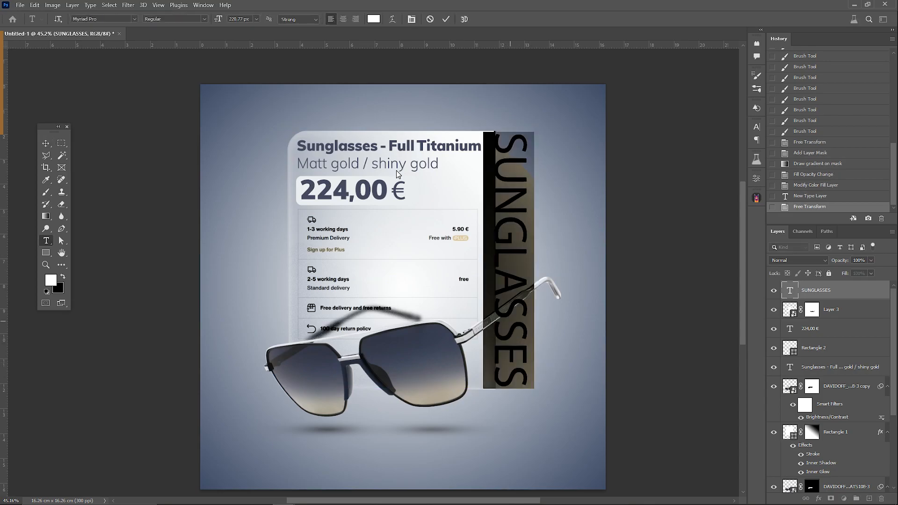
left_click(208, 18)
left_click(192, 51)
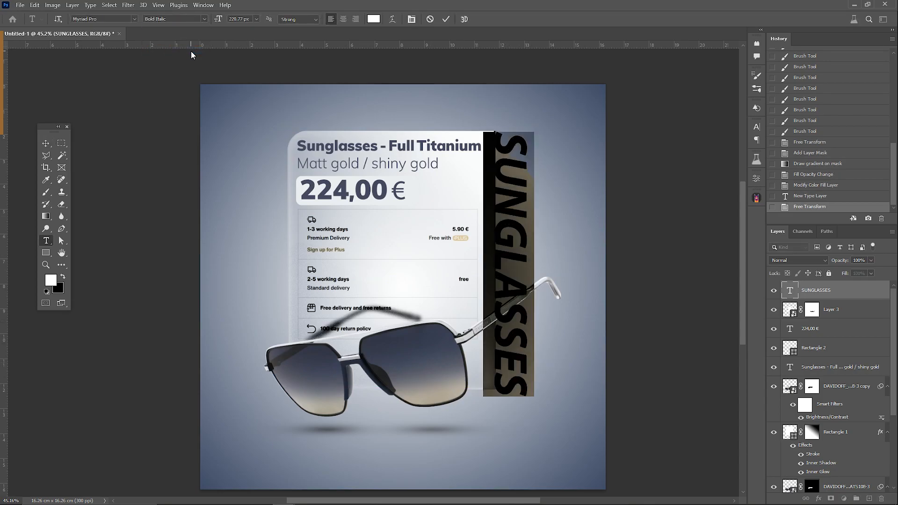
left_click(111, 20)
key("BackSpace")
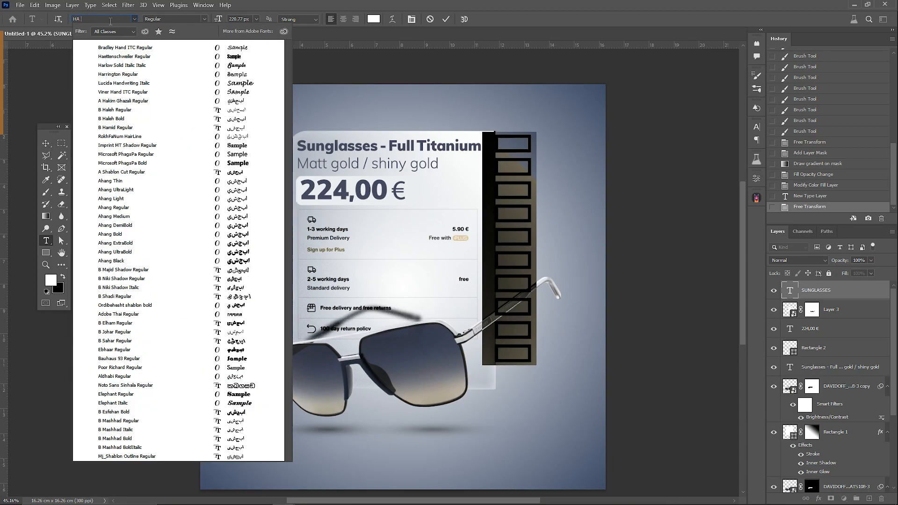
type("ang")
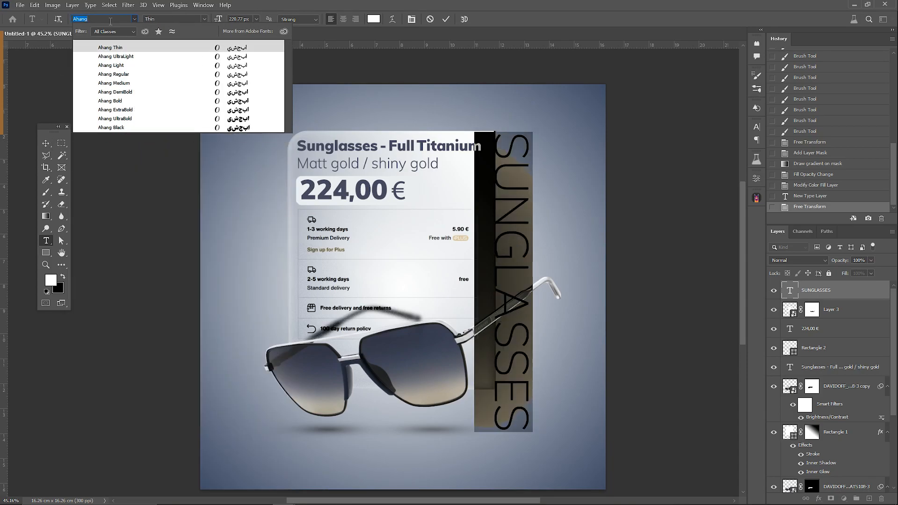
left_click(112, 119)
left_click(46, 143)
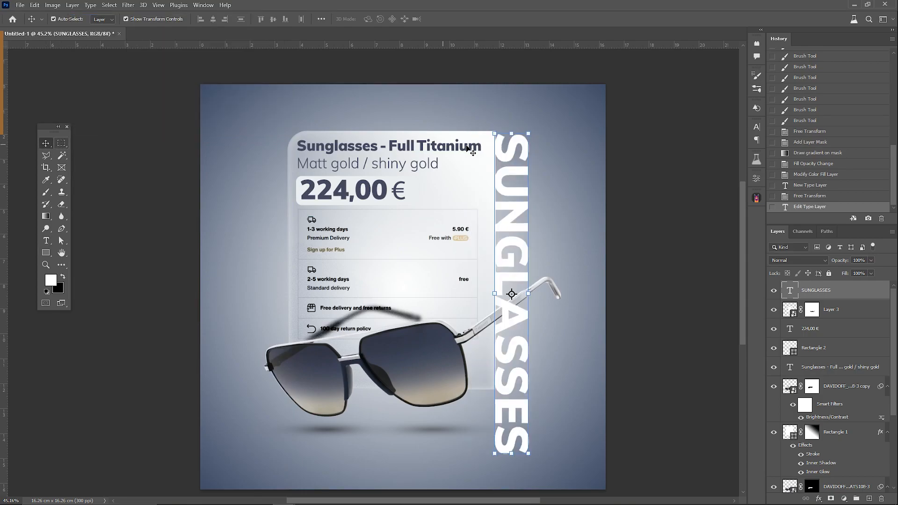
Step: Shrink the vertical "SUNGLASSES" text to the glass panel's height and move its layer beneath the sunglasses and panel layers
key("ctrl+t")
left_click_drag(505, 453, 503, 388)
left_click_drag(514, 274, 518, 274)
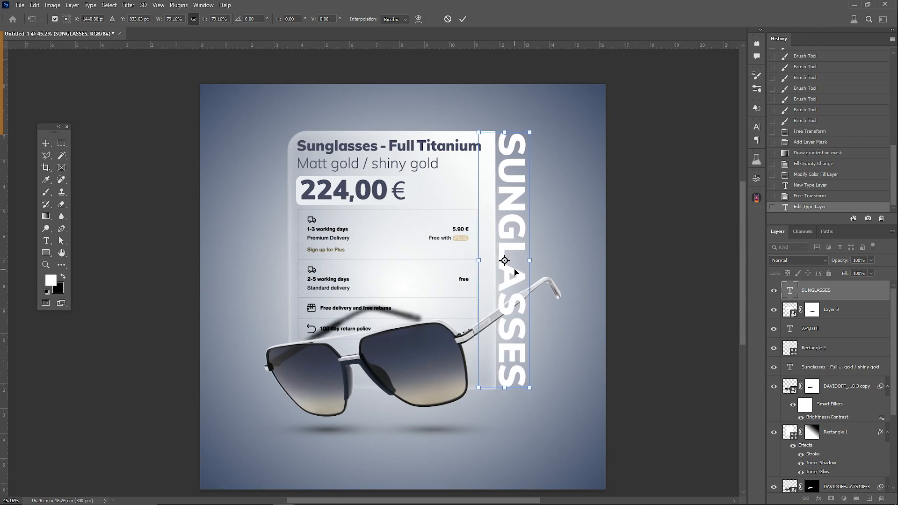
key("Return")
left_click_drag(824, 295, 816, 414)
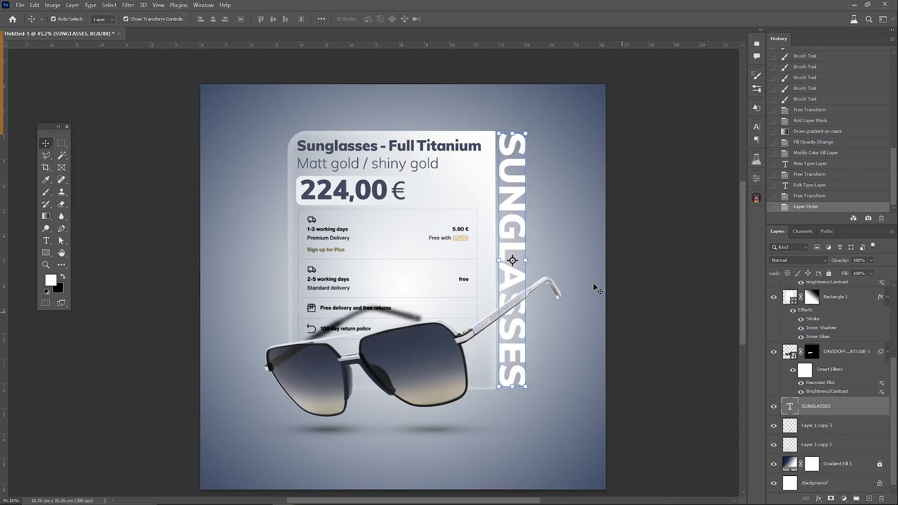
Step: Recolor the "SUNGLASSES" text with the dark navy sampled from the price lettering
double_click(510, 202)
left_click(374, 18)
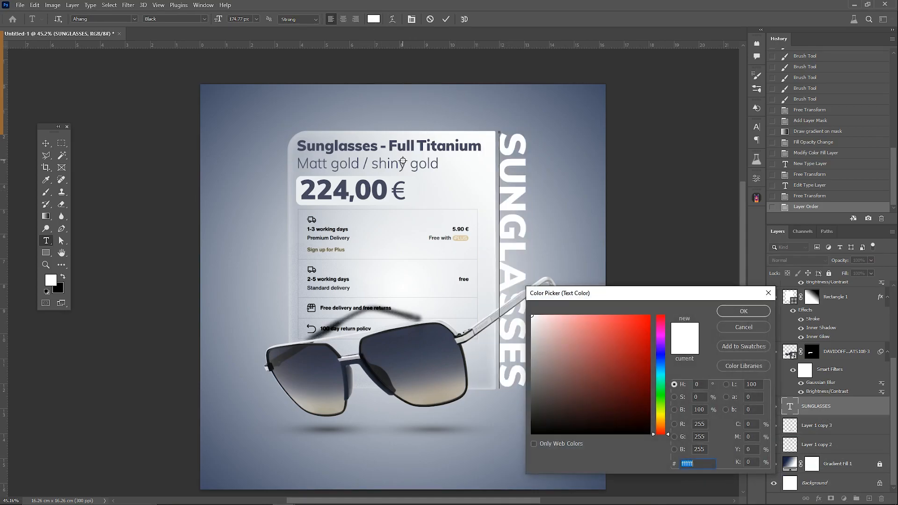
left_click(385, 182)
left_click(744, 311)
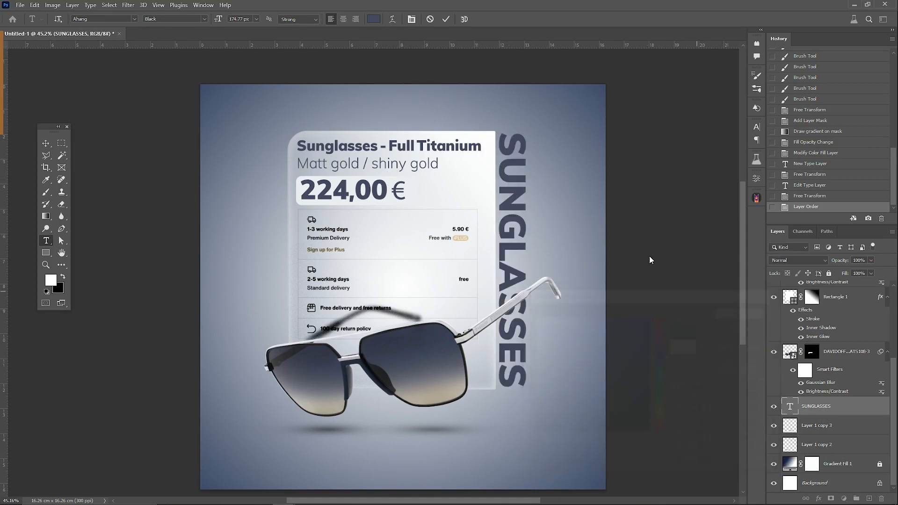
left_click(643, 225)
key("ctrl+z")
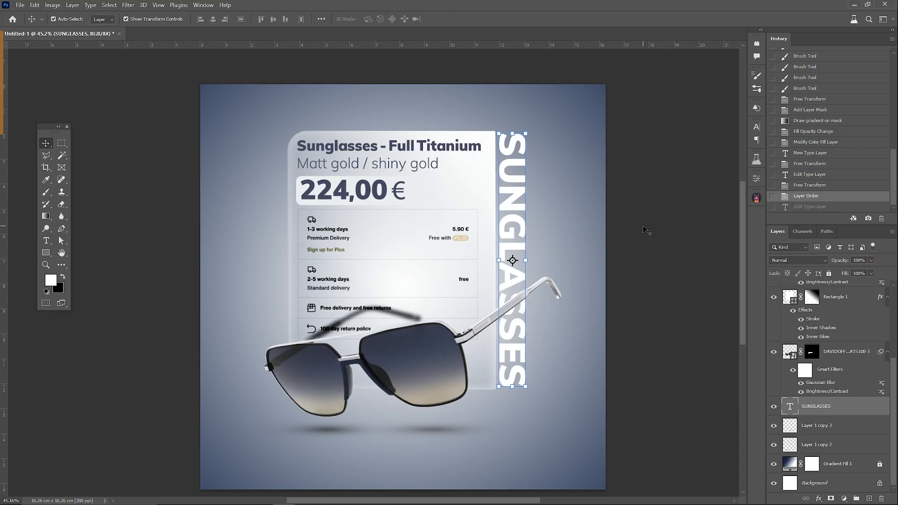
key("ctrl+shift+z")
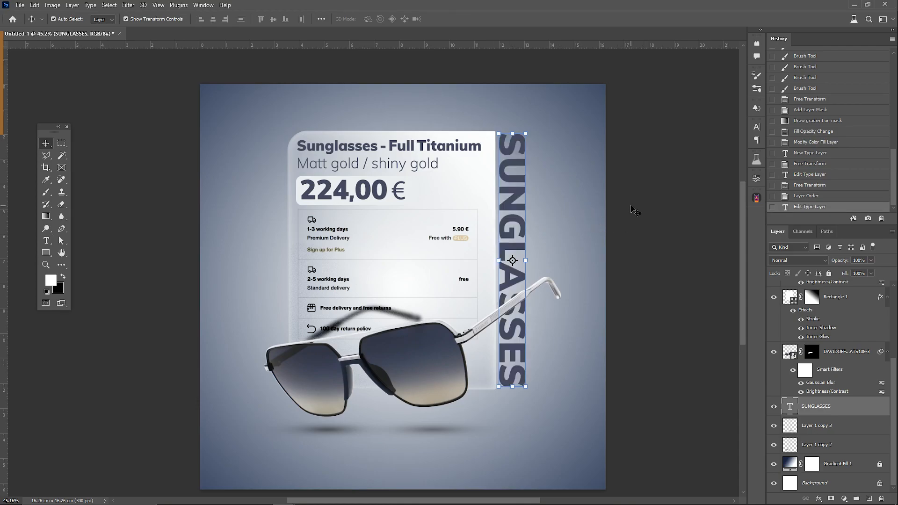
Step: Load the sunglasses' outline as a selection, invert it, and create an empty layer directly above the "SUNGLASSES" text
left_click(553, 284)
left_click(790, 293, "ctrl")
scroll(528, 311, "up", 5)
key("ctrl+shift+i")
scroll(828, 425, "down", 2)
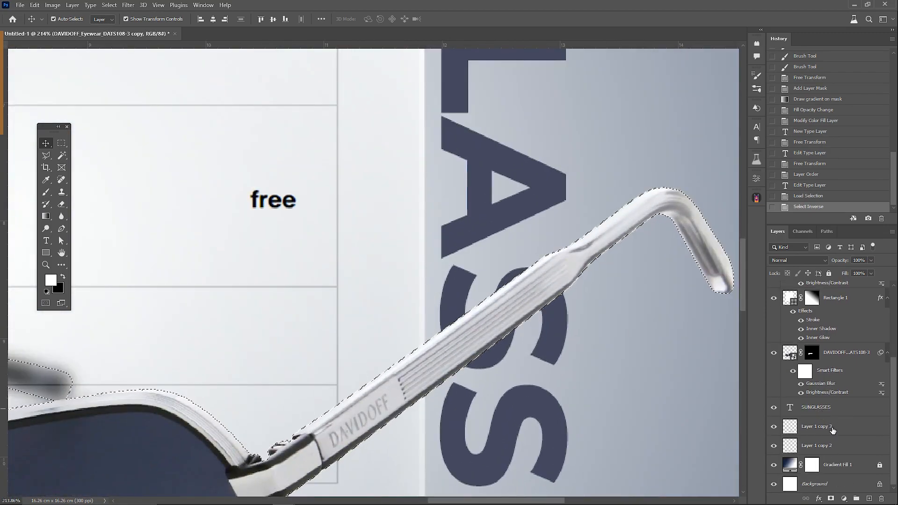
key("ctrl+shift+alt+n")
Step: Paint black shadow around the temple arm with a soft 150 px brush at 46% opacity and clip it to the "SUNGLASSES" text
left_click(49, 196)
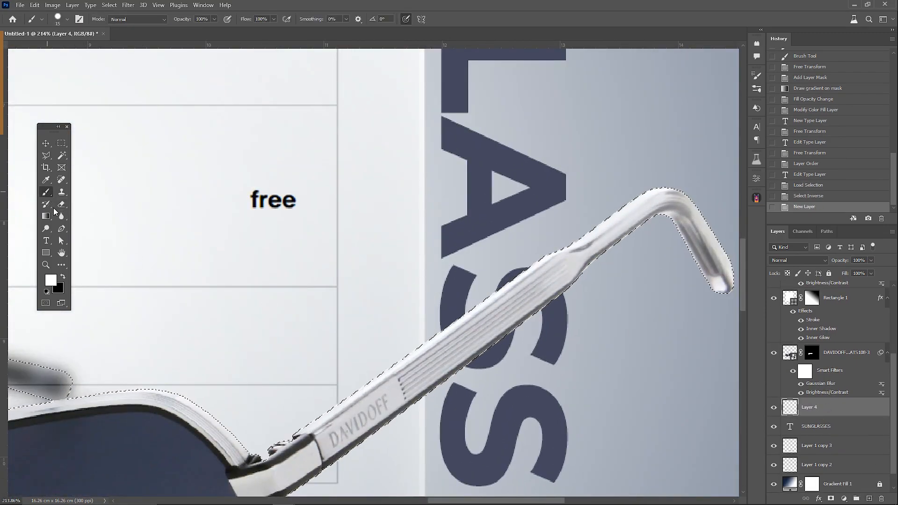
key("x")
left_click(213, 19)
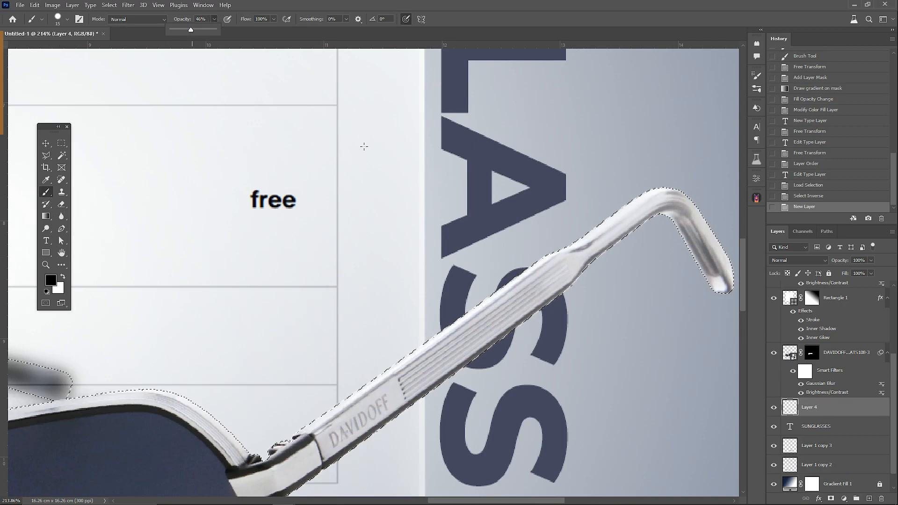
right_click(513, 220)
left_click_drag(575, 264, 560, 264)
left_click(670, 23)
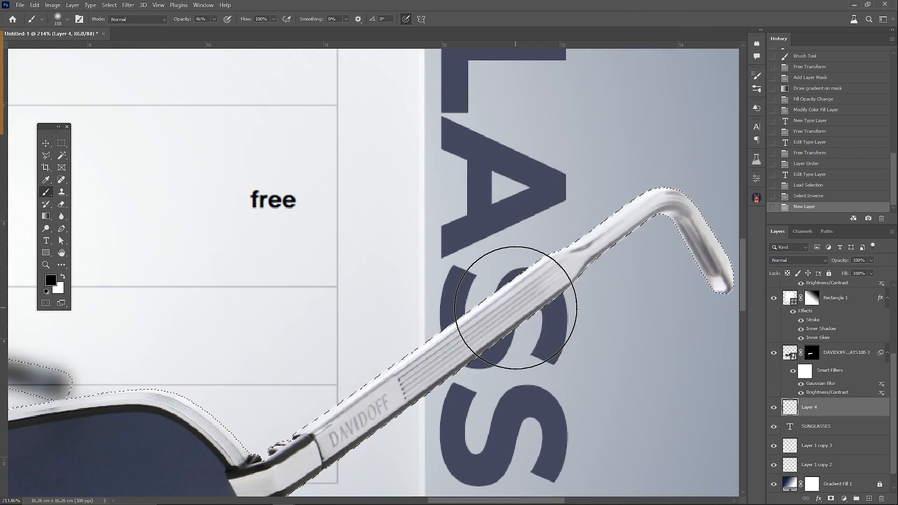
left_click(515, 308)
left_click(451, 347)
left_click(592, 264)
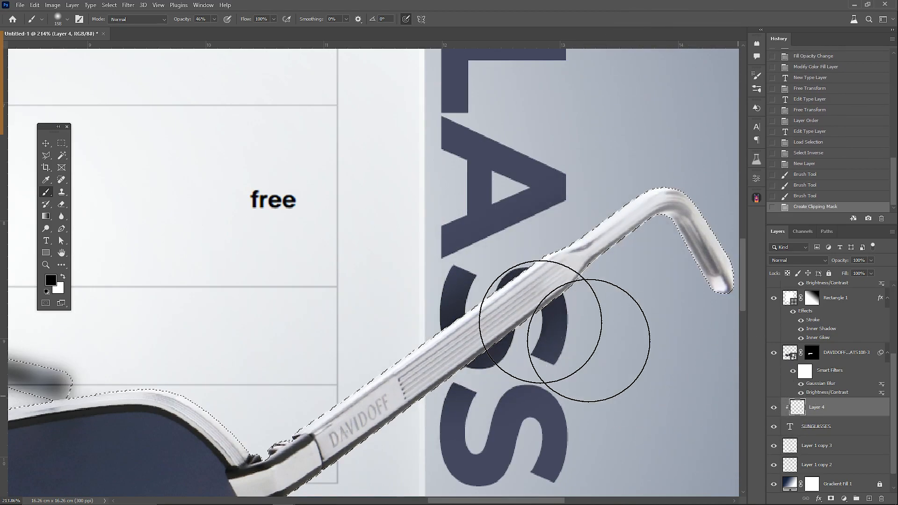
Step: Deselect the selection and reduce the clipped shadow layer's opacity to 36%
left_click(62, 143)
left_click(371, 205)
scroll(371, 204, "down", 15)
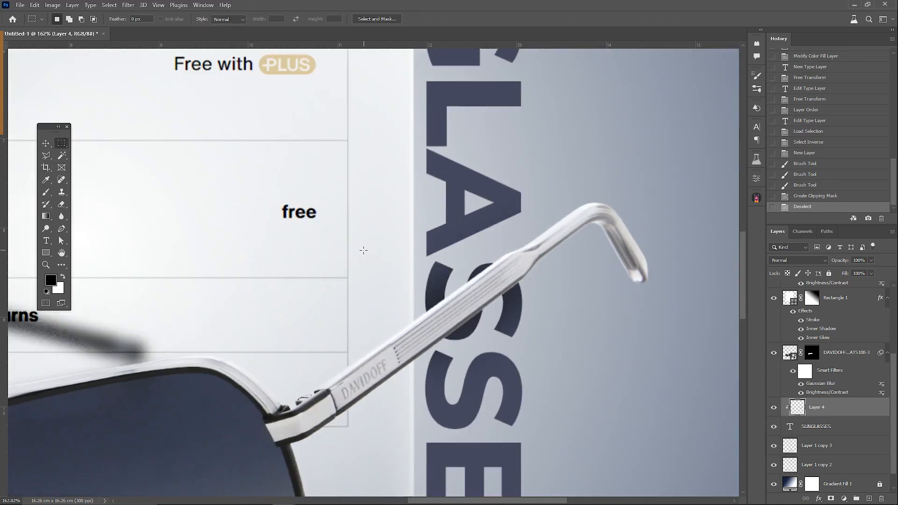
scroll(337, 254, "down", 3)
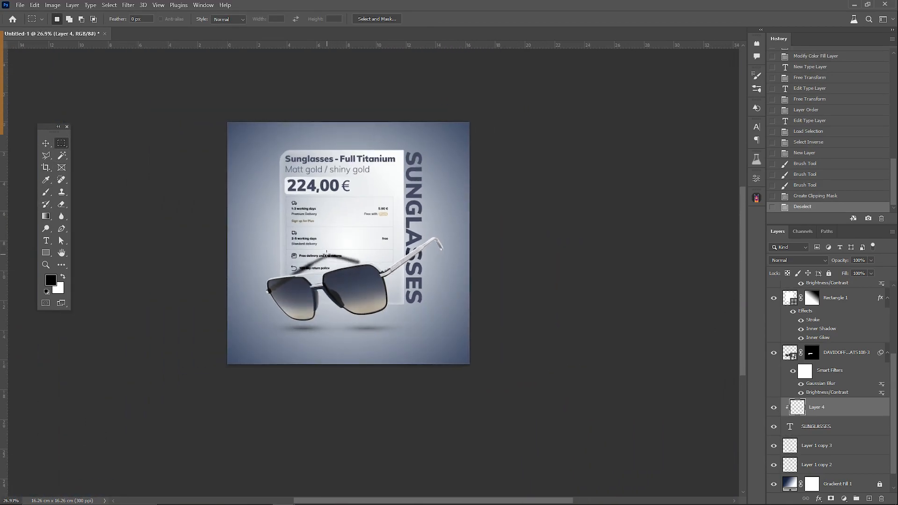
scroll(321, 242, "up", 3)
left_click(848, 271)
scroll(282, 200, "up", 1)
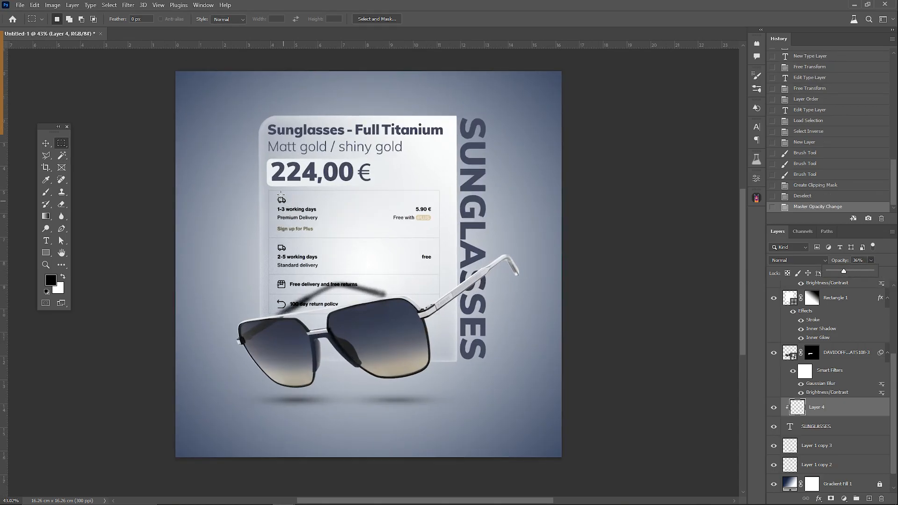
Step: Place the "light" flare image onto the canvas and move its layer to the top of the stack
left_click(46, 143)
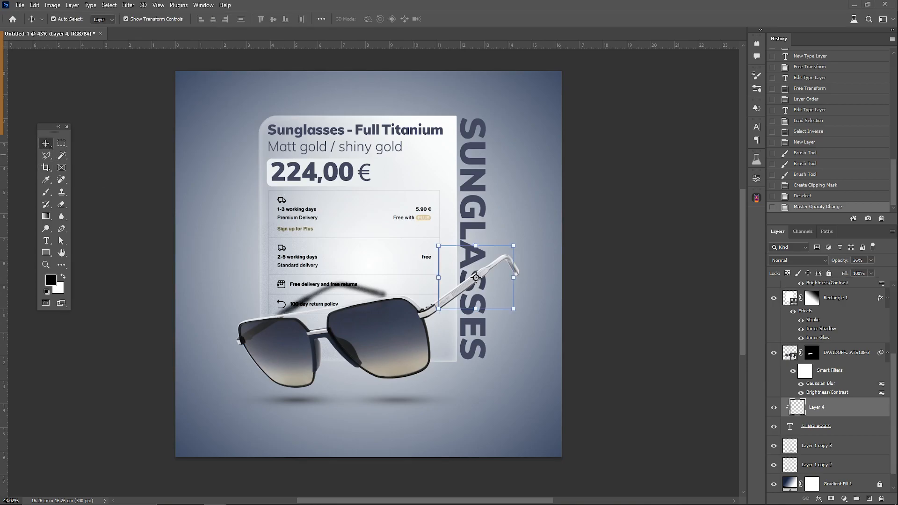
left_click_drag(384, 312, 384, 312)
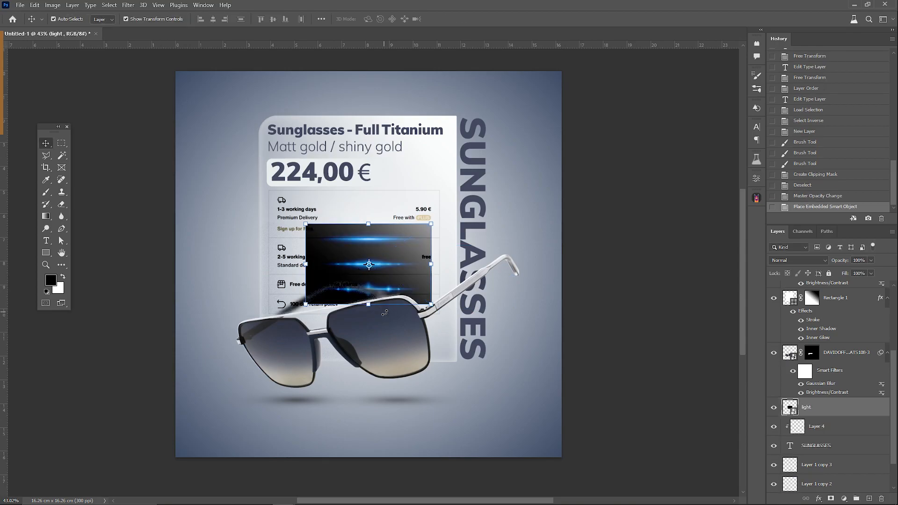
left_click_drag(840, 398, 823, 280)
Step: Copy the uppermost blue streak of the flare image to its own layer and delete the original "light" layer
left_click(61, 143)
left_click_drag(443, 218, 292, 250)
key("ctrl+j")
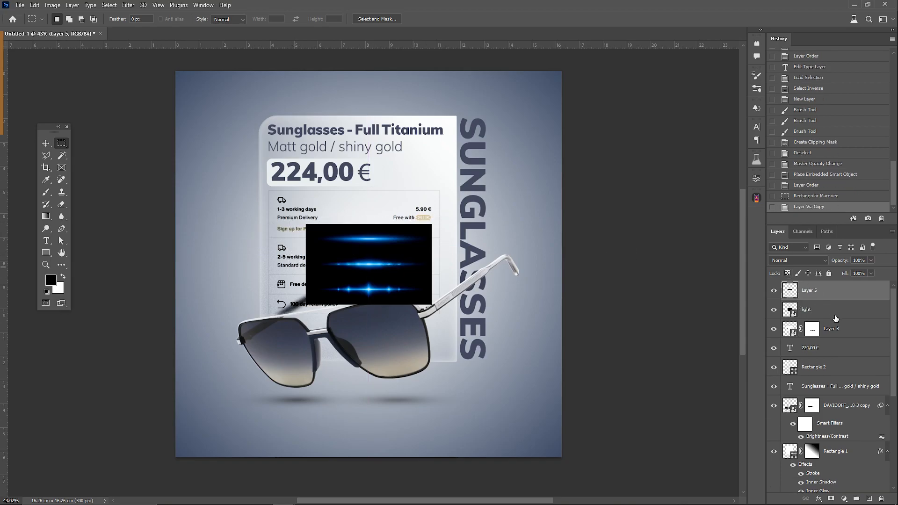
left_click(834, 315)
key("Delete")
Step: Rotate the light streak to vertical, place it on the glass panel's left edge and stretch it along the panel's height
left_click(807, 290)
key("ctrl+t")
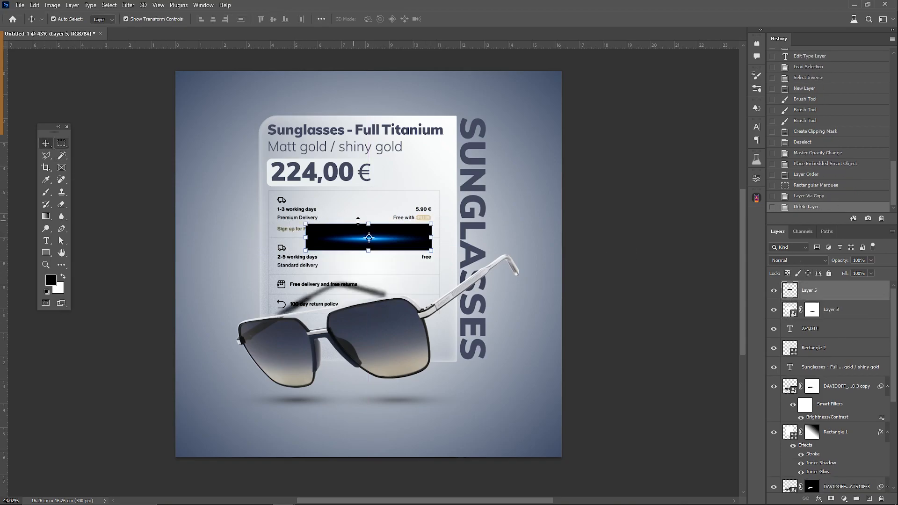
left_click_drag(364, 187, 318, 242)
left_click_drag(367, 194, 255, 96)
key("Return")
key("ctrl+t")
left_click_drag(256, 319, 256, 354)
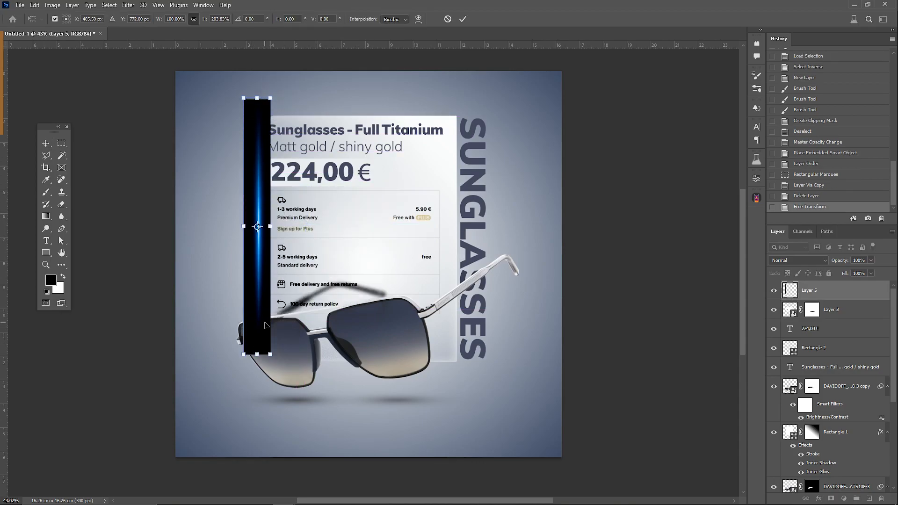
key("Return")
Step: Set the light streak's blend mode to Screen and fully desaturate it with Hue/Saturation
left_click(798, 260)
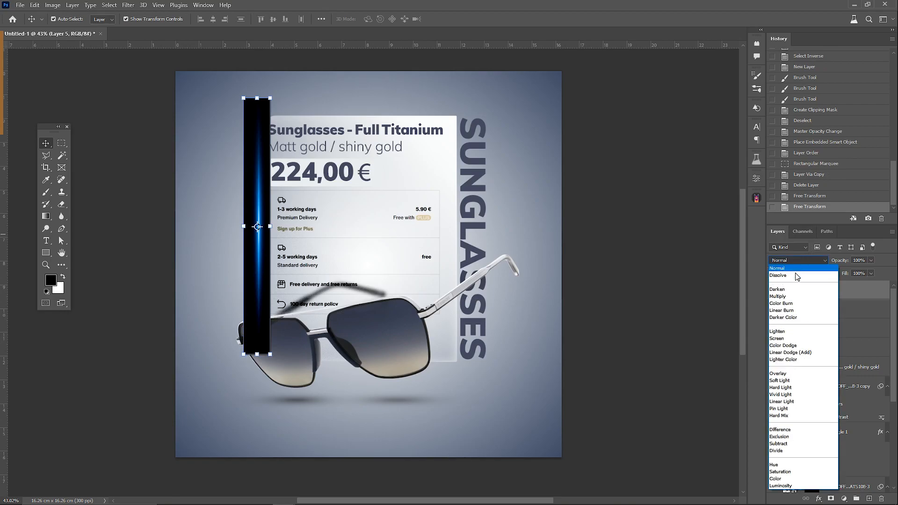
left_click(784, 339)
key("ctrl+u")
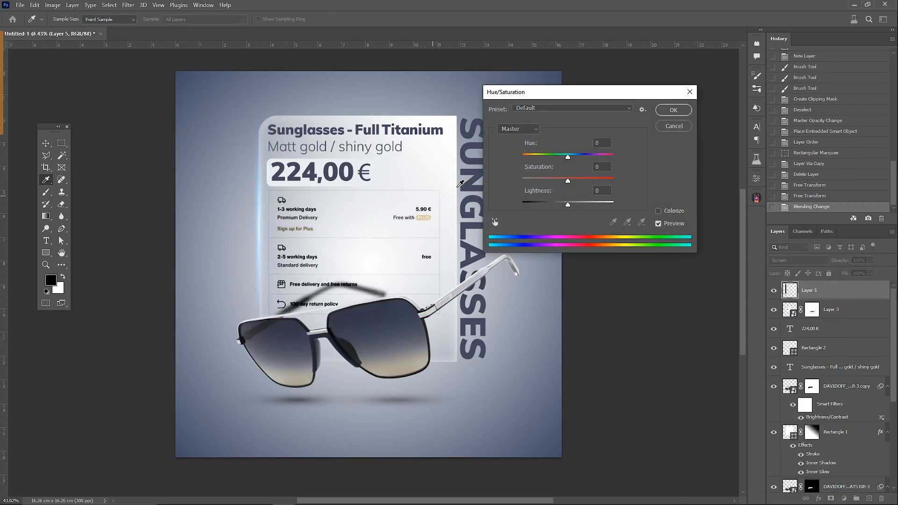
left_click_drag(526, 181, 511, 184)
left_click(674, 111)
key("v")
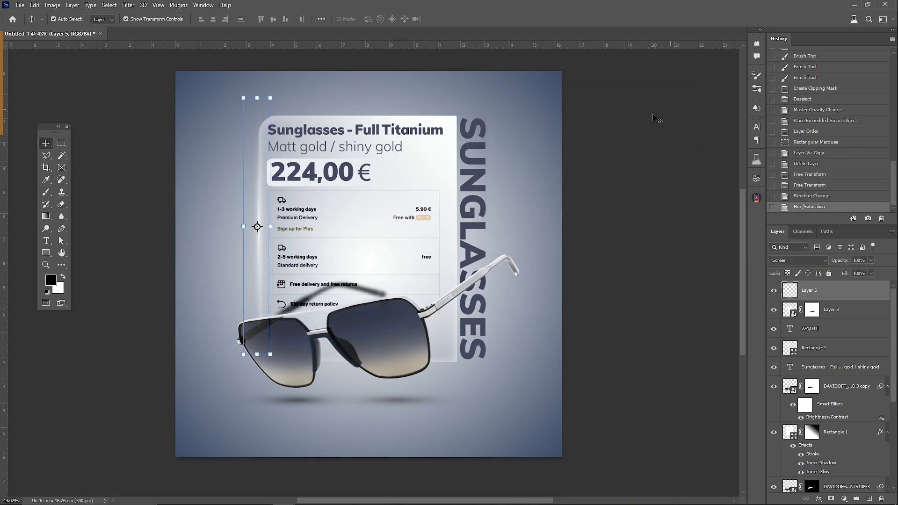
Step: Duplicate the light streak, scale the copy to about 46% and rotate it about 33° across the sunglasses' raised temple arm
key("ctrl+j")
key("ctrl+t")
mouse_move(258, 257)
left_mouse_down()
mouse_move(376, 258)
mouse_move(500, 284)
mouse_move(491, 296)
left_mouse_up()
mouse_move(490, 134)
left_mouse_down()
mouse_move(491, 273)
mouse_move(513, 263)
mouse_move(538, 275)
left_mouse_up()
left_click_drag(509, 303, 503, 237)
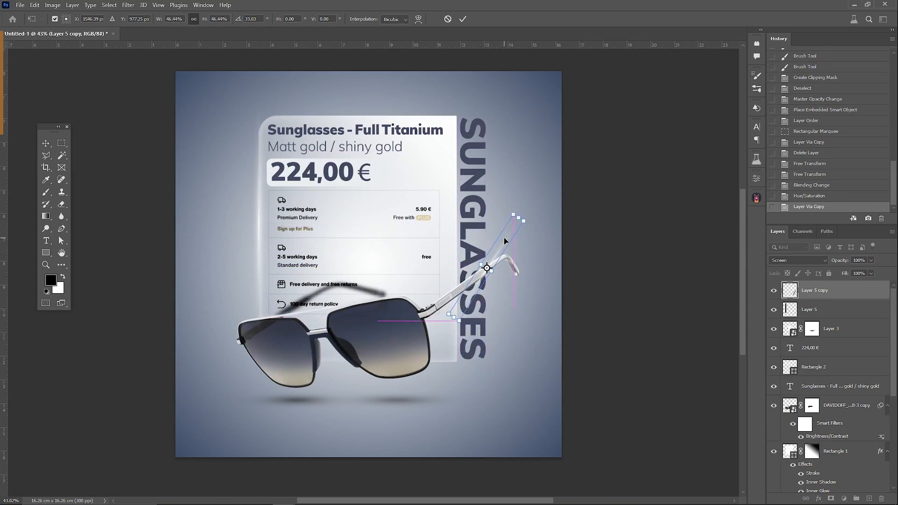
key("Return")
Step: Duplicate the tilted streak and flip it horizontally so both streaks cross on the temple arm
key("ctrl+j")
key("ctrl+t")
right_click(504, 254)
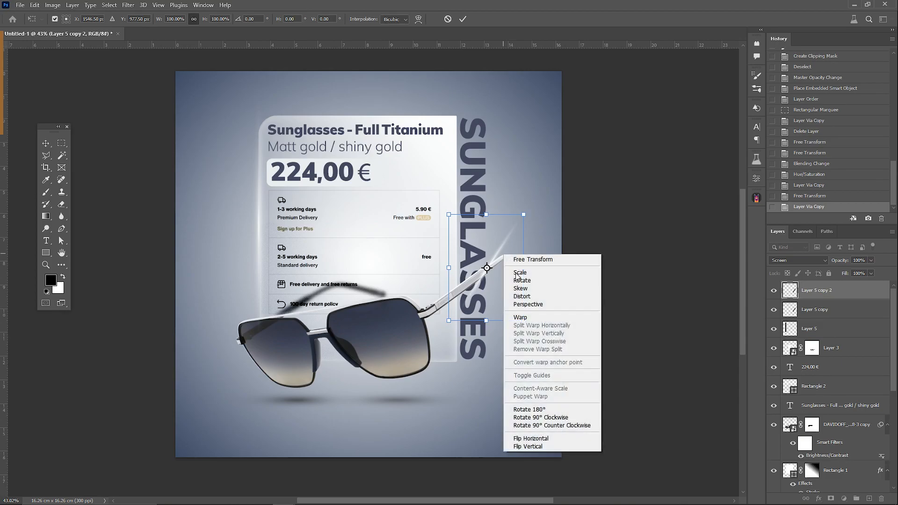
left_click(547, 438)
left_click_drag(496, 283, 499, 276)
key("Return")
left_click(573, 264)
scroll(506, 258, "up", 5)
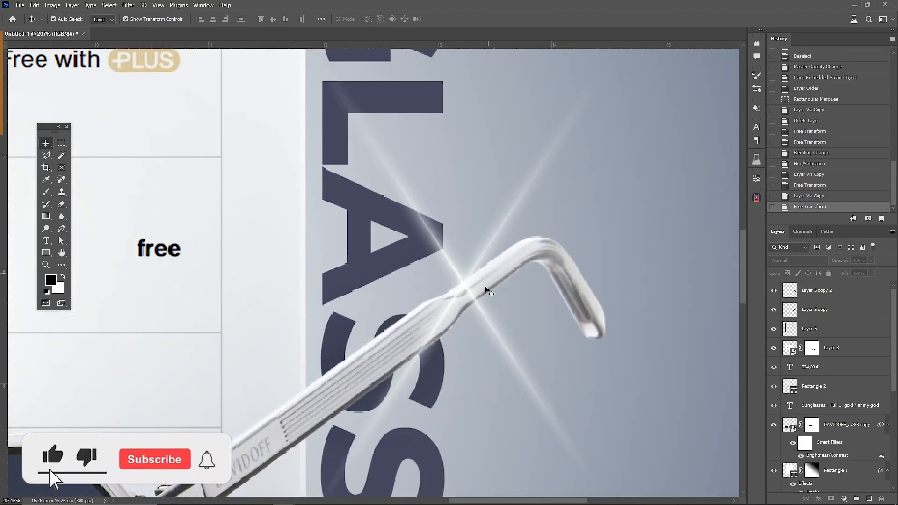
Step: Merge the two crossed streak layers into one and set its blend mode to Screen
left_click(482, 317)
left_click(808, 309, "shift")
right_click(815, 309)
left_click(775, 415)
left_click(798, 260)
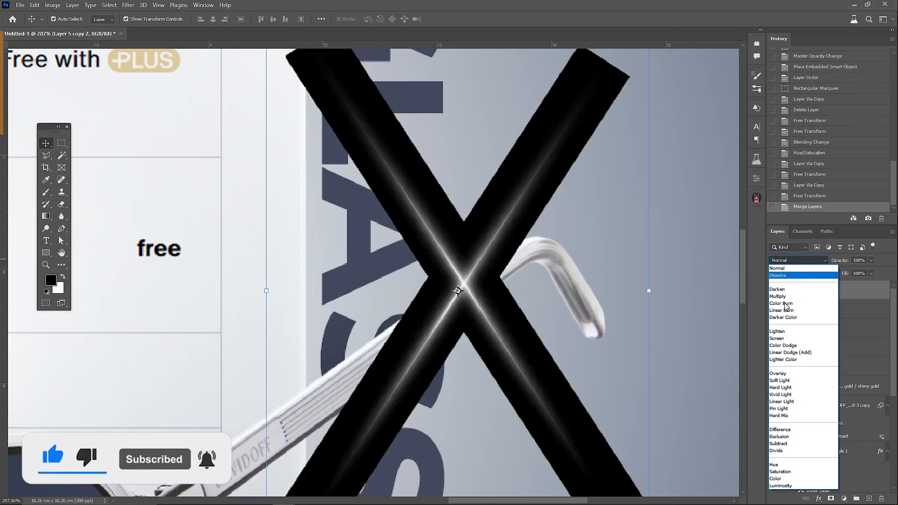
left_click(777, 338)
Step: Shrink the merged sparkle and position it on the upper edge of the temple arm
left_click_drag(467, 285, 453, 292)
scroll(461, 276, "down", 5)
mouse_move(558, 142)
left_mouse_down()
mouse_move(582, 156)
mouse_move(531, 176)
left_mouse_up()
key("Return")
key("Return")
left_click_drag(513, 234, 527, 217)
left_click(648, 210)
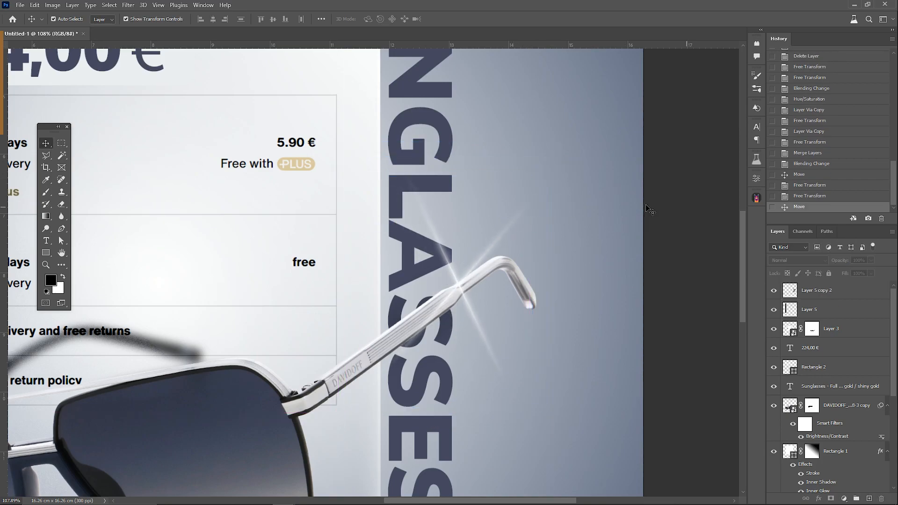
Step: Duplicate the sparkle, then shrink and rotate the copy at the glass panel's upper-right corner
scroll(274, 214, "down", 3)
scroll(274, 215, "down", 3)
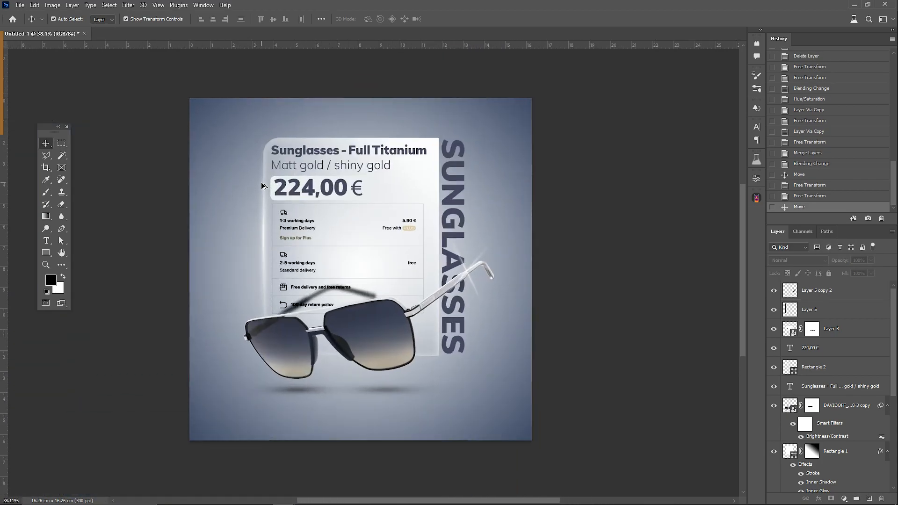
scroll(259, 185, "up", 1)
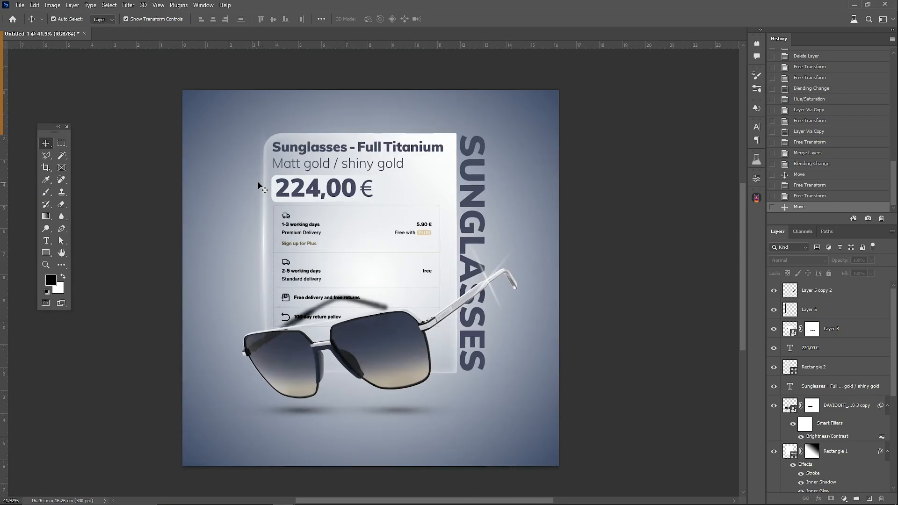
left_click(803, 294)
key("ctrl+j")
key("ctrl+t")
left_click_drag(490, 269, 458, 126)
left_click_drag(453, 87, 439, 140)
left_click_drag(462, 149, 427, 109)
key("Return")
key("Right")
left_click(590, 130)
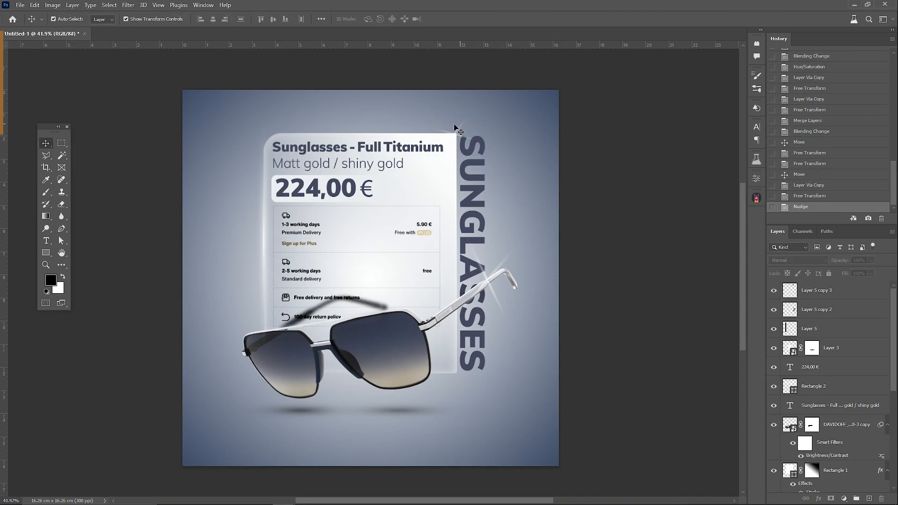
Step: Nudge the copied sparkle to the right to line it up with the panel's upper-right corner
scroll(472, 113, "up", 7)
left_click(802, 294)
key("Right")
key("Right")
key("Right")
key("Right")
key("Right")
key("Right")
key("Right")
key("Right")
key("Right")
key("Right")
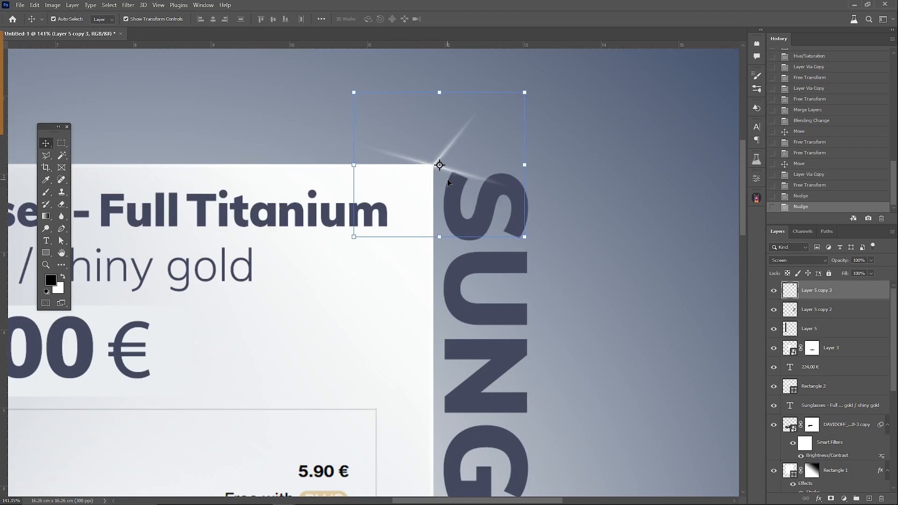
Step: Rotate the corner sparkle and fine-tune its position down and to the left on the panel's corner
key("ctrl+t")
left_click_drag(540, 160, 500, 246)
key("Down")
key("Down")
key("Down")
key("Left")
key("Left")
key("Left")
key("Left")
key("Down")
key("Down")
key("Down")
key("Left")
key("Left")
key("Return")
scroll(613, 183, "down", 5)
left_click(668, 230)
Step: Place the "light 02" sunbeam image and enlarge it to about 342% so it covers the canvas's upper part
left_click_drag(580, 250, 510, 258)
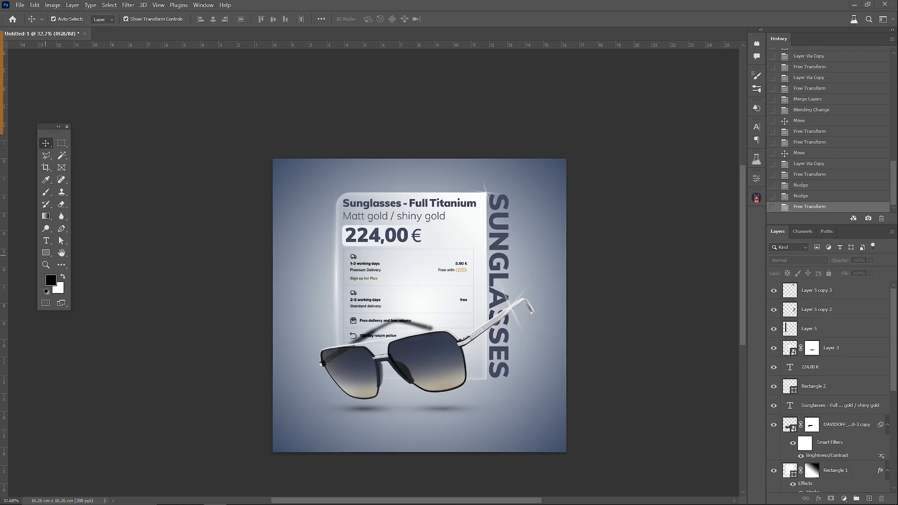
left_click_drag(0, 309, 410, 316)
left_click_drag(419, 283, 448, 160)
left_click_drag(489, 216, 477, 204)
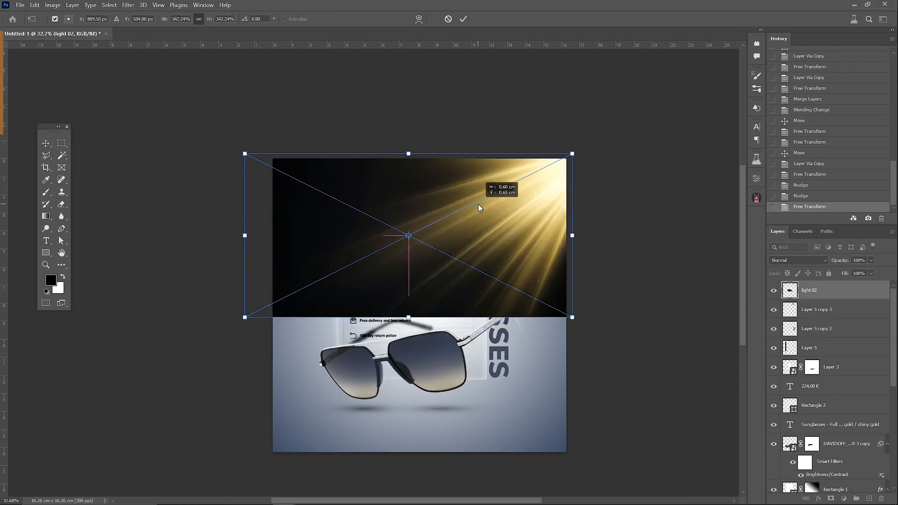
key("Return")
Step: Set the light 02 sunbeam layer's blend mode to Screen and enlarge it to about 445%
left_click(795, 260)
left_click(771, 338)
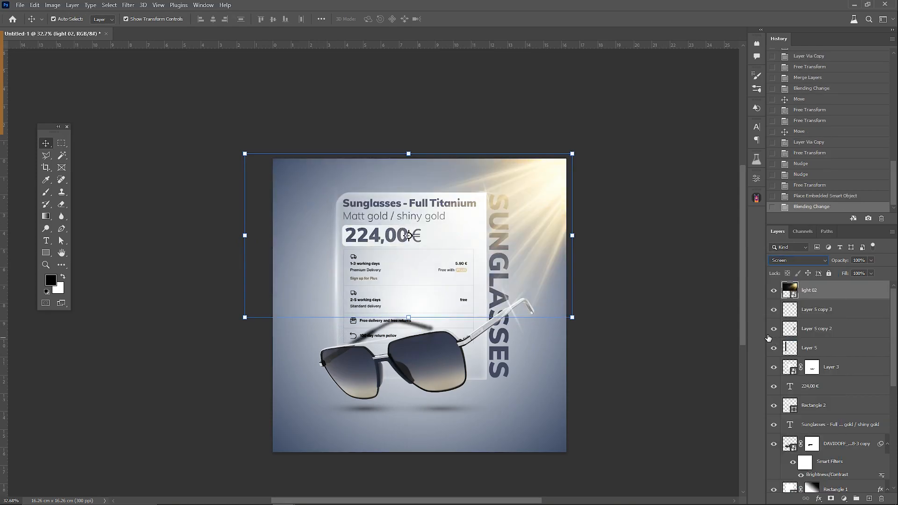
left_click_drag(258, 320, 159, 385)
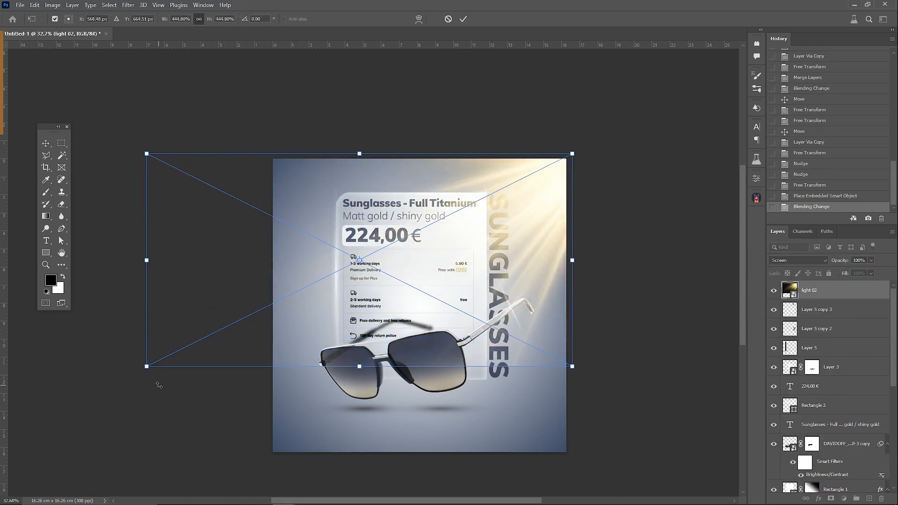
key("Return")
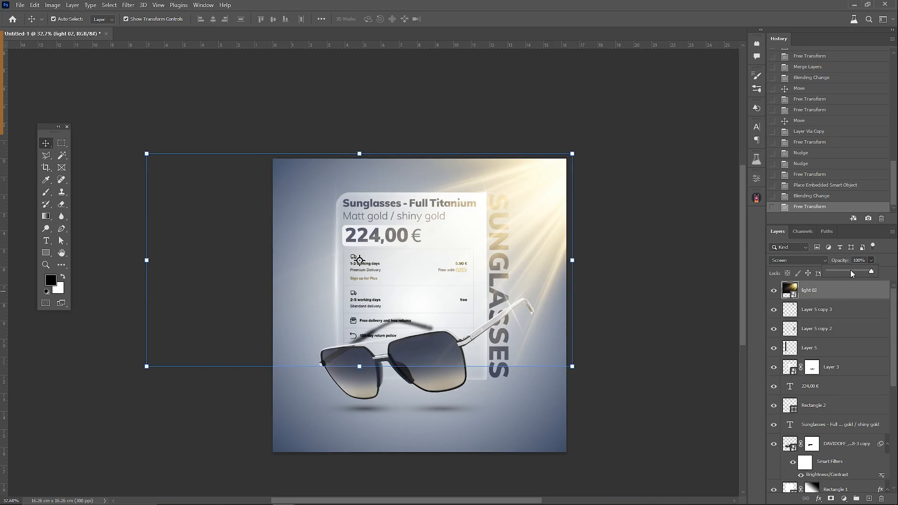
Step: Reduce the sunbeam layer's opacity to about 51% and desaturate its yellow tint with Hue/Saturation
left_click(851, 270)
key("ctrl+u")
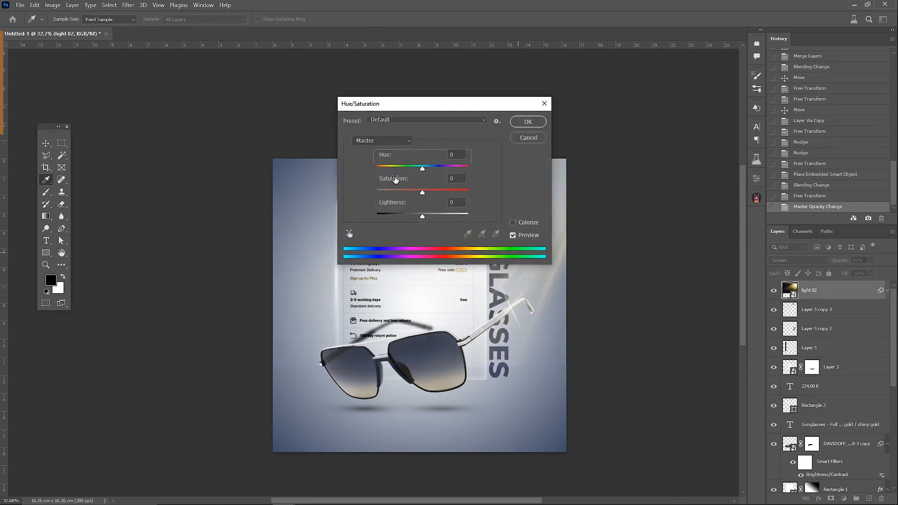
left_click(528, 122)
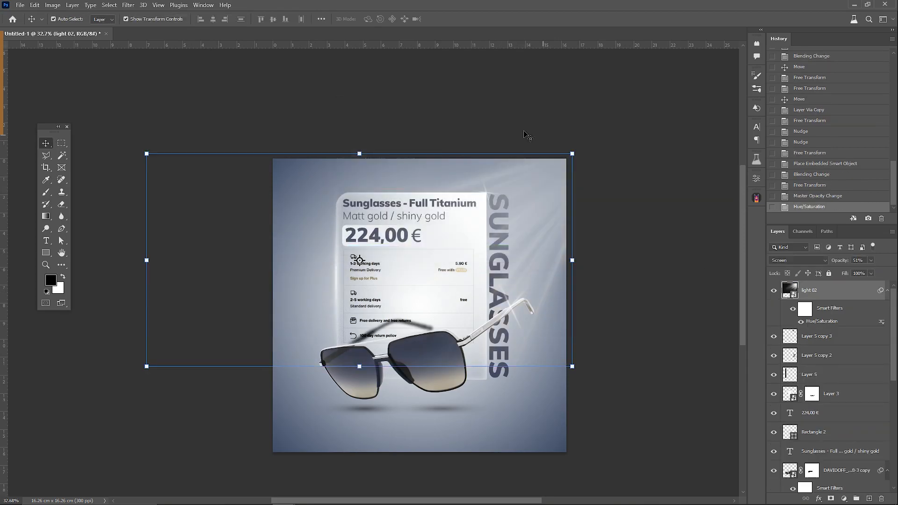
Step: Enlarge the sunbeams further beyond the canvas edges and set their opacity to about 67%
mouse_move(570, 148)
left_mouse_down()
mouse_move(586, 132)
mouse_move(583, 145)
left_mouse_up()
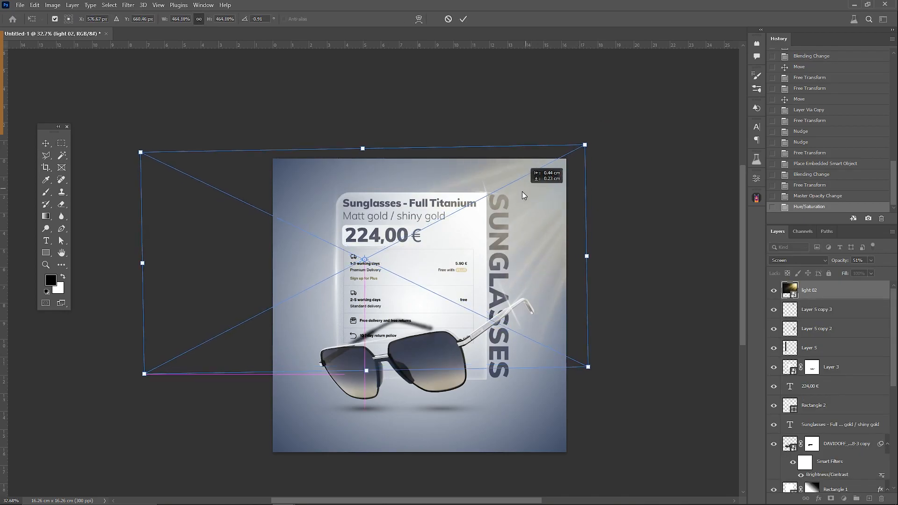
key("Return")
left_click_drag(865, 273, 876, 273)
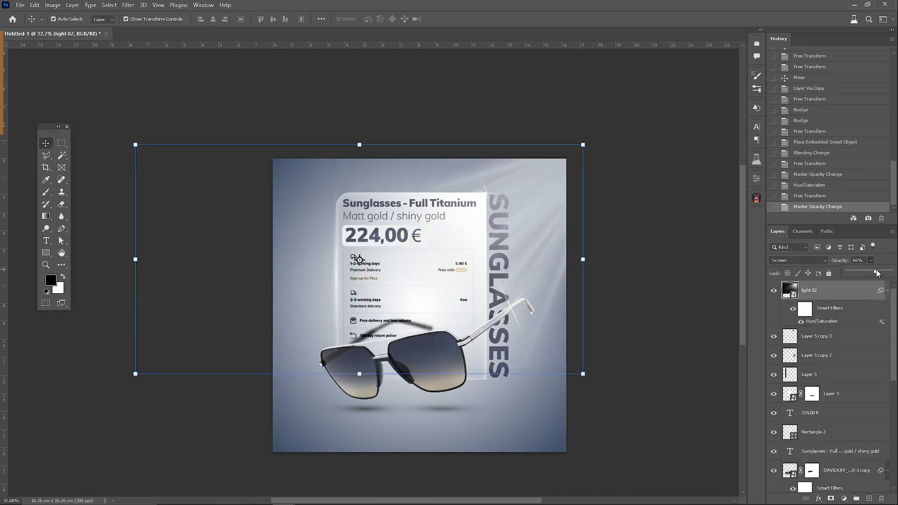
left_click_drag(133, 378, 81, 409)
key("Return")
left_click(686, 277)
scroll(481, 340, "up", 2)
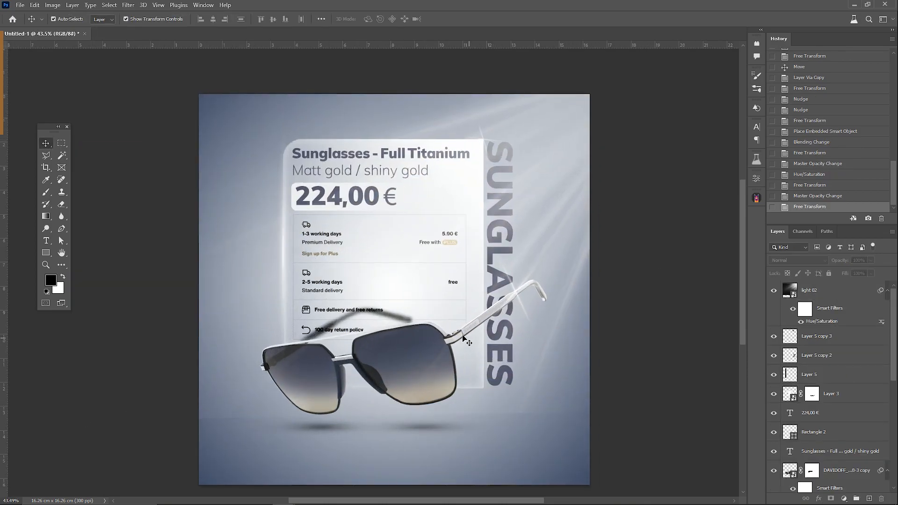
scroll(466, 338, "right", 3)
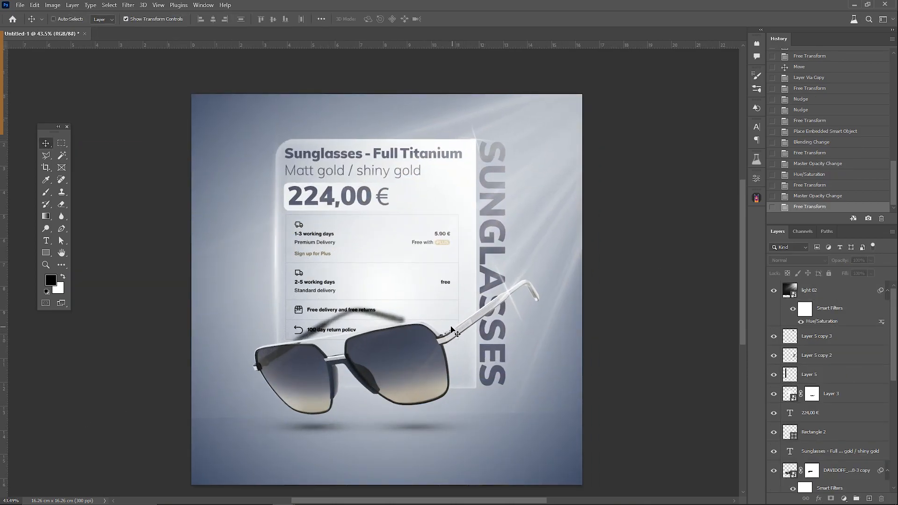
Step: Boost the sunbeams' contrast with Levels, setting the input black point to about 25 and the white point to about 229
left_click(541, 377)
key("ctrl+l")
left_click_drag(478, 205, 476, 205)
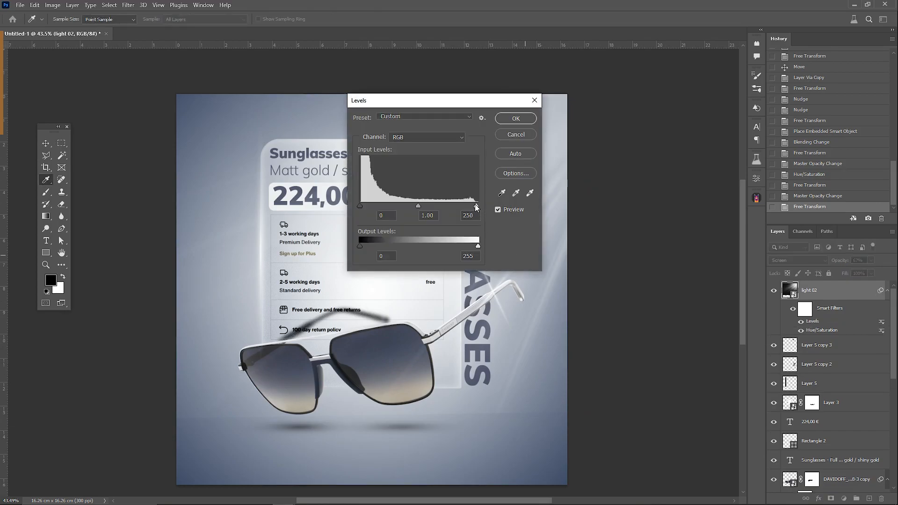
left_click_drag(371, 206, 372, 205)
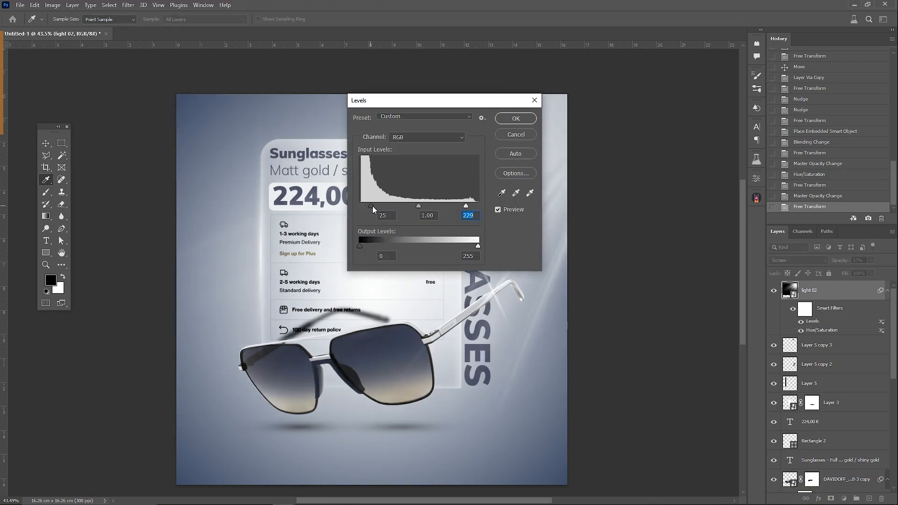
left_click(515, 120)
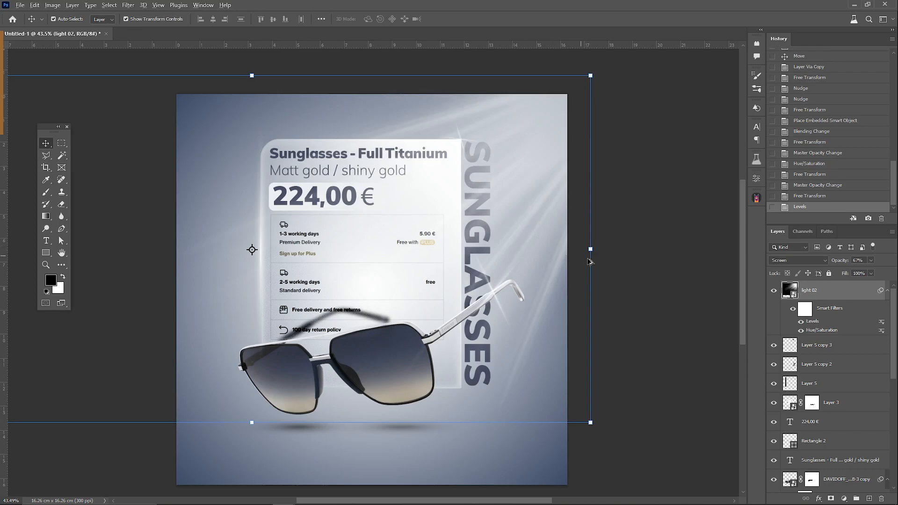
Step: Select all the design layers together, scale them to about 106% and reposition the composition on the canvas
scroll(608, 299, "down", 3)
left_click(675, 246)
left_click_drag(633, 111, 160, 429)
left_click_drag(536, 262, 569, 259)
left_click_drag(427, 283, 404, 287)
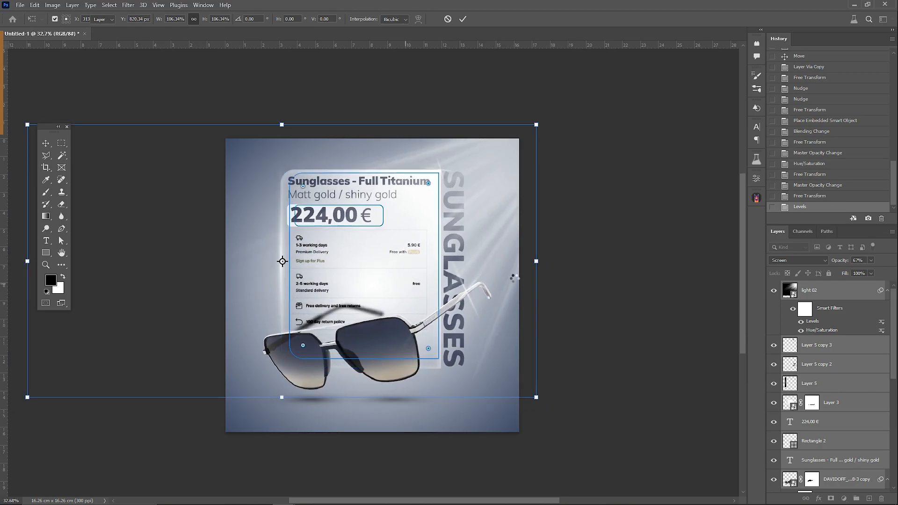
key("Return")
Step: Flatten the whole advertisement into a single background layer
left_click(392, 346)
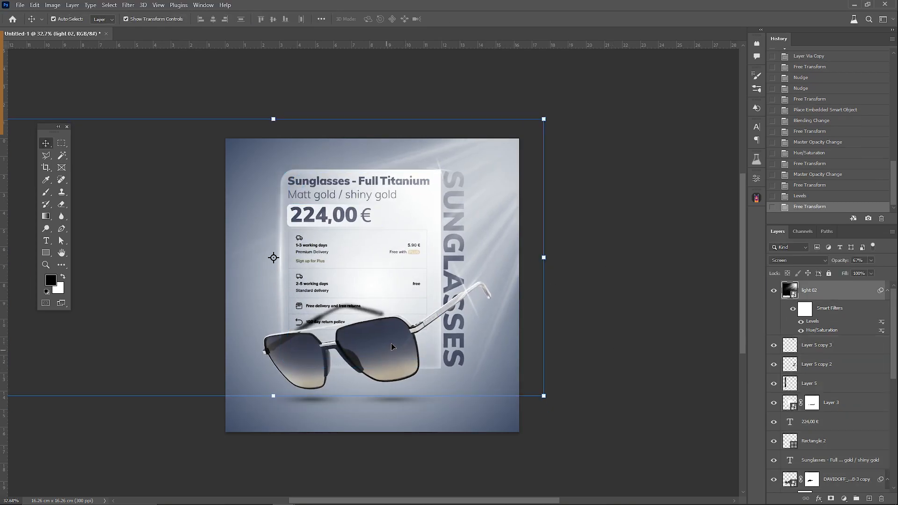
right_click(821, 293)
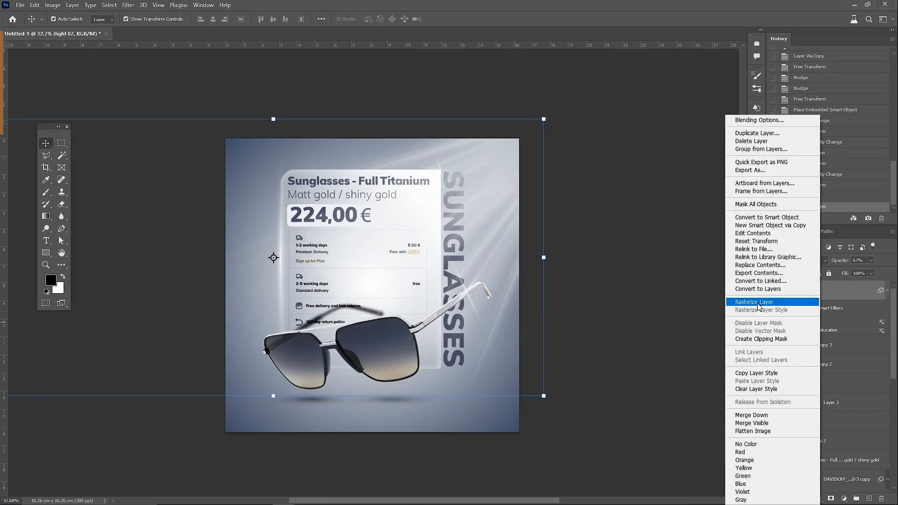
left_click(693, 395)
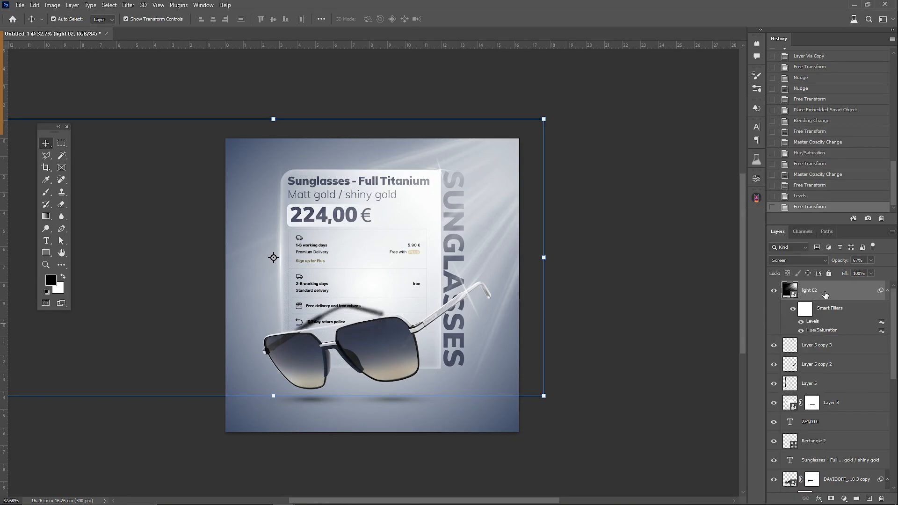
right_click(845, 348)
left_click(790, 441)
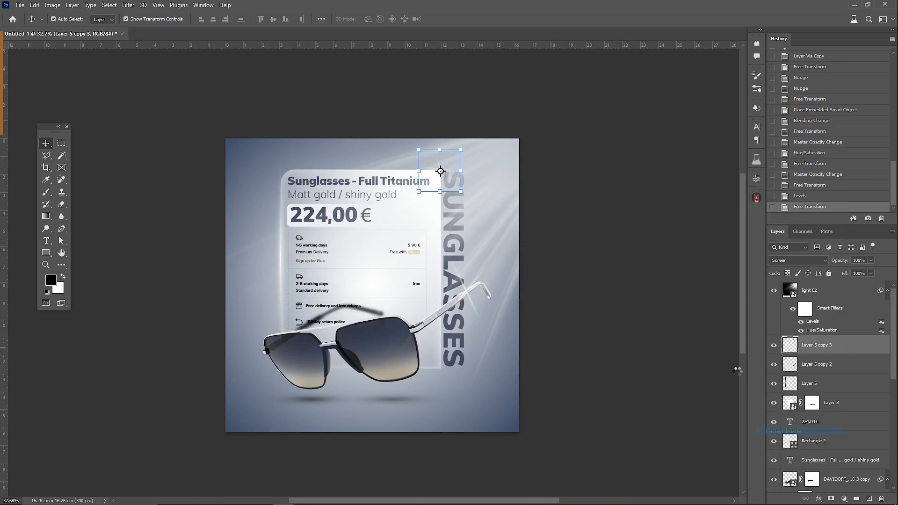
Step: In the Camera Raw Filter, set exposure +0.10, contrast +11, highlights +8, shadows -9, whites +3, blacks -7, texture +16, clarity -6, vibrance +18 and saturation +24
left_click(129, 5)
left_click(154, 78)
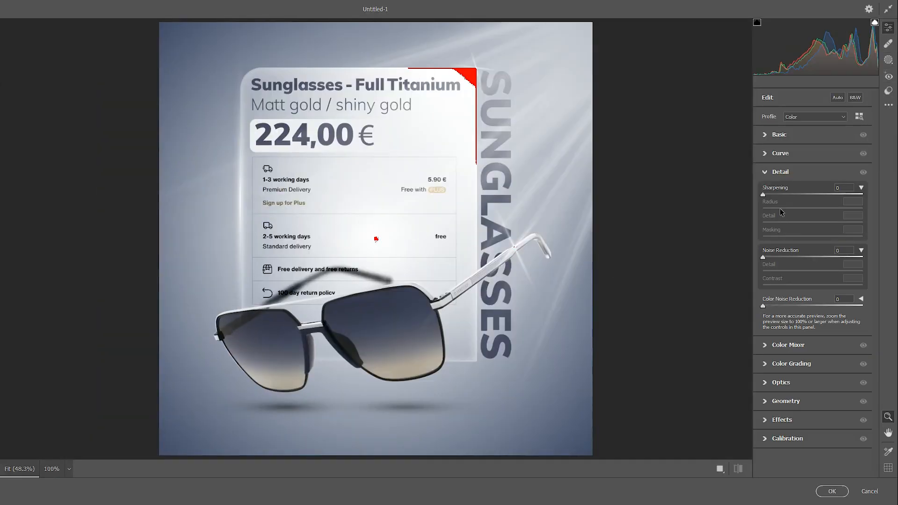
left_click(764, 135)
left_click_drag(815, 213, 810, 317)
left_click_drag(813, 353, 822, 353)
left_click_drag(813, 368, 825, 368)
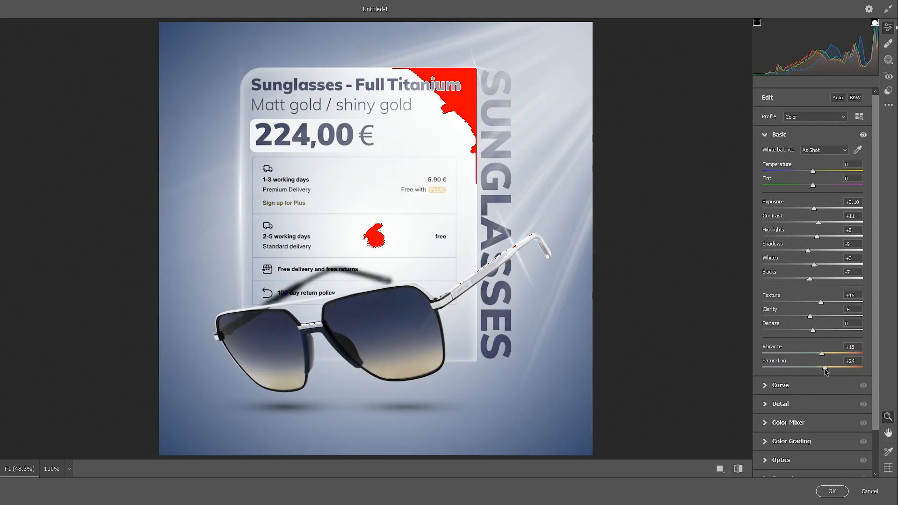
Step: Increase the Camera Raw detail sharpening and apply the filter to the flattened image
left_click(767, 405)
left_click_drag(789, 194, 791, 194)
left_click(832, 491)
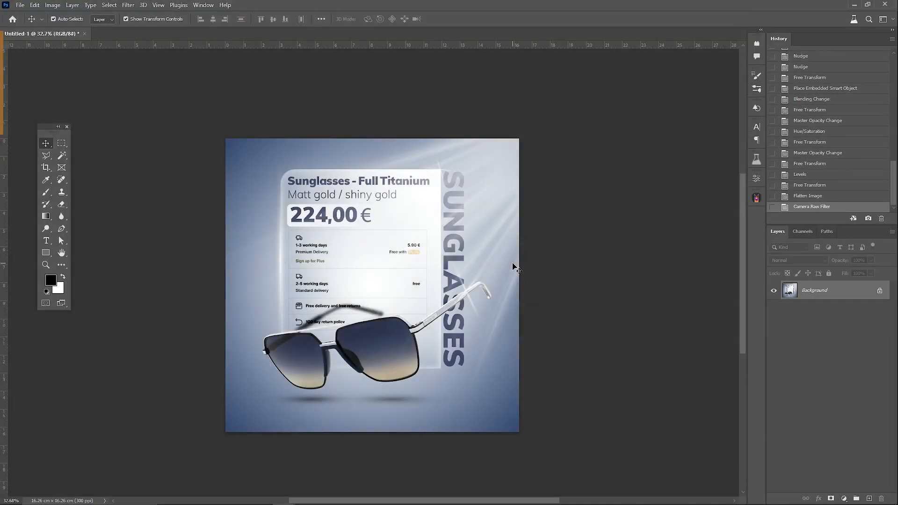
Step: Fit the entire advertisement in the view and examine the finished design
left_click(45, 265)
left_click(401, 284)
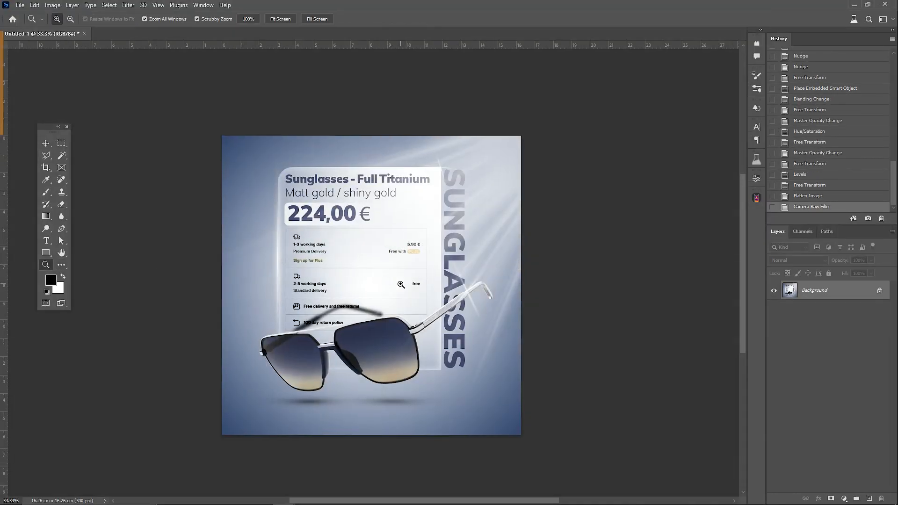
left_click(401, 284)
left_click(278, 20)
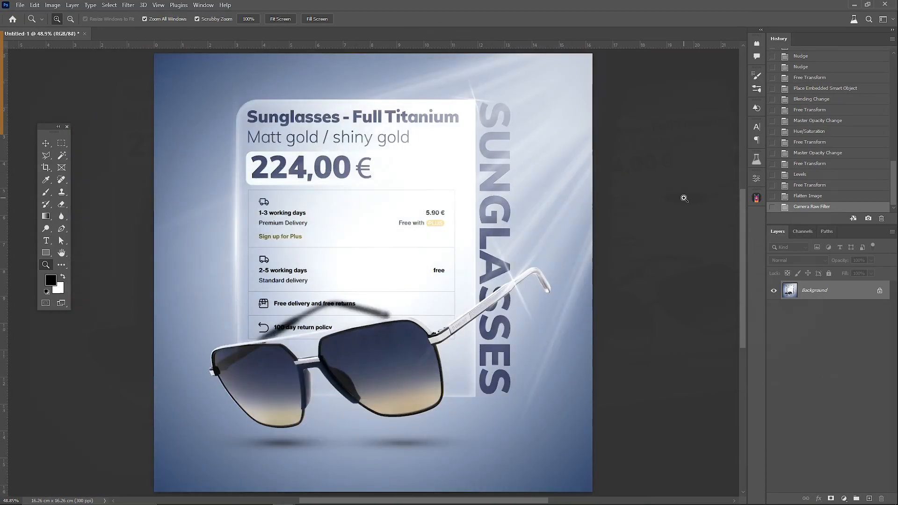